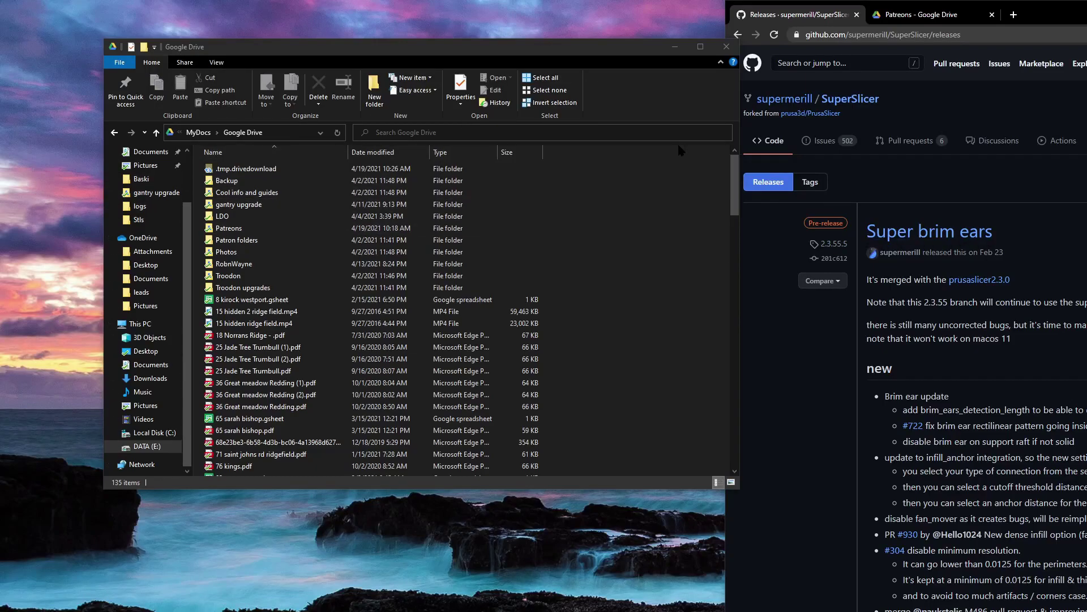
Step: Move the Google Drive Explorer window slightly up and to the left
{"action": "left_click_drag", "start_coordinate": [623, 48], "coordinate": [579, 34]}
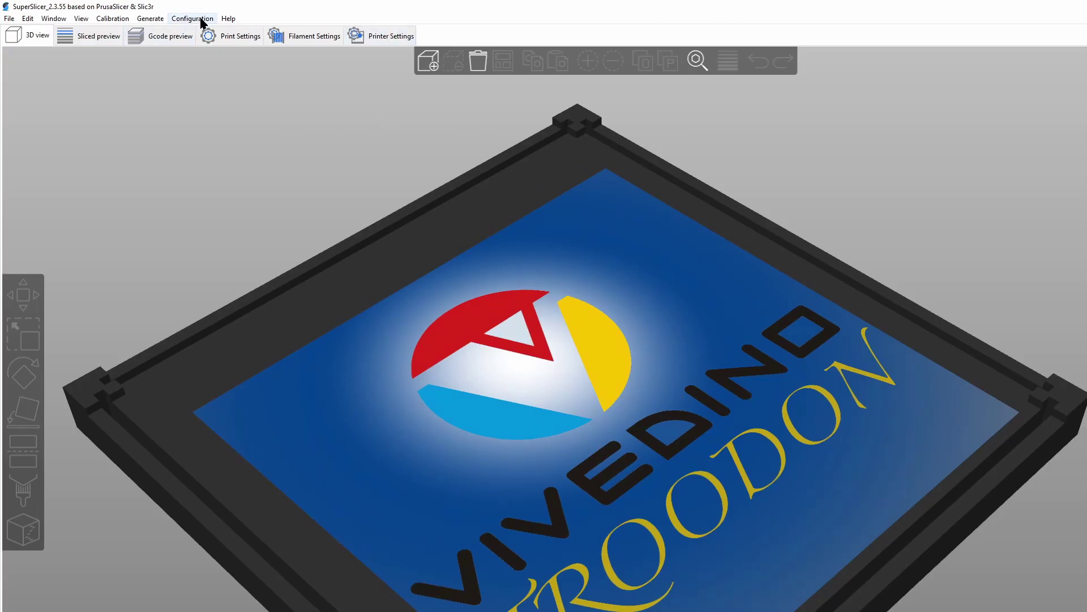
Step: Open the SuperSlicer-alpha configuration folder from Help, move it lower right, and minimize SuperSlicer
{"action": "left_click", "coordinate": [232, 21]}
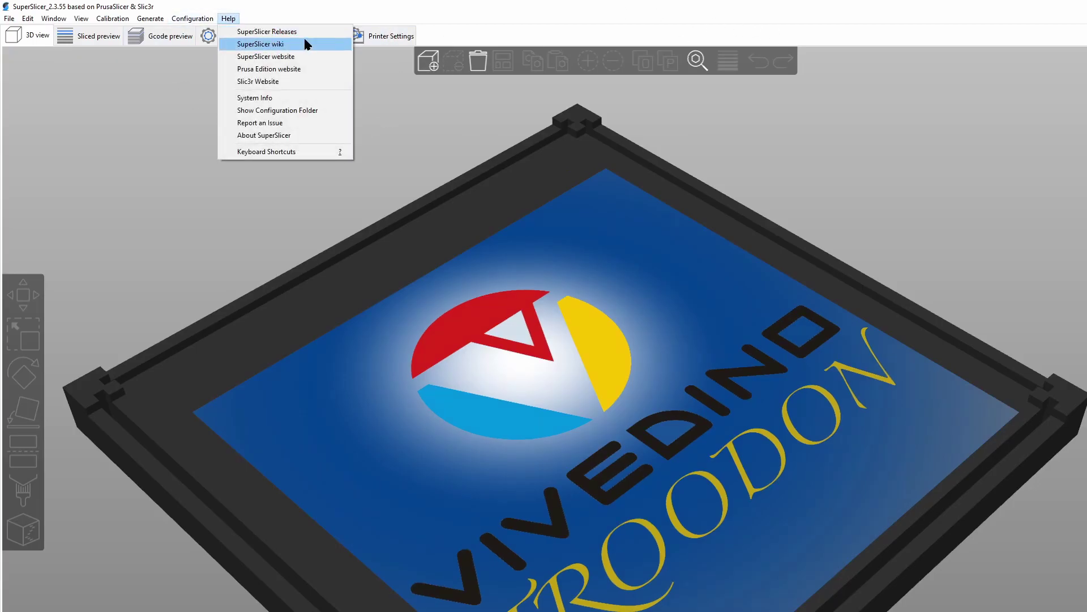
{"action": "left_click", "coordinate": [269, 111]}
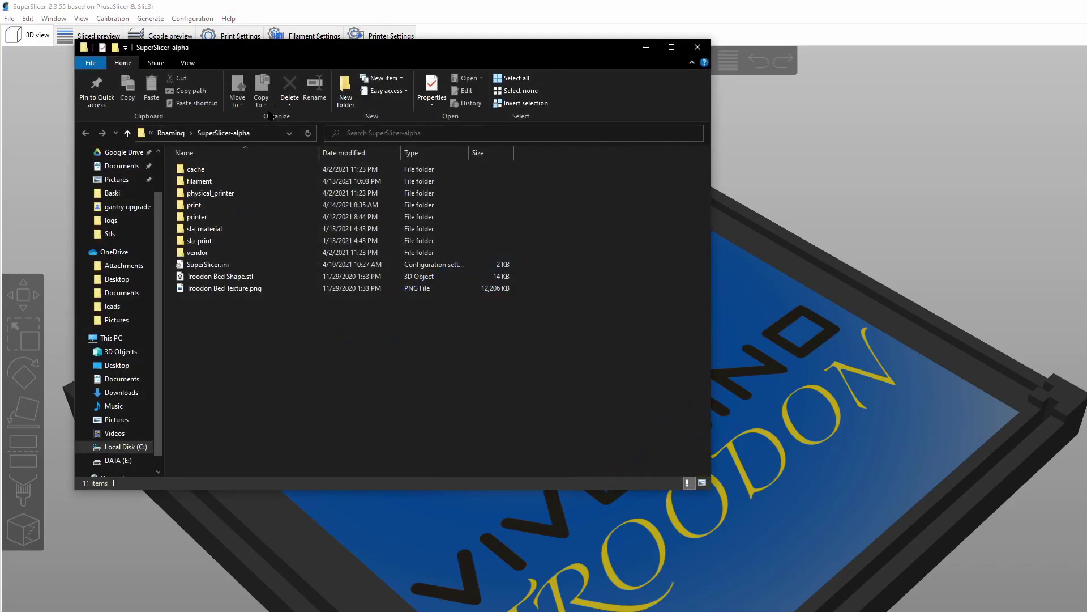
{"action": "left_click_drag", "start_coordinate": [327, 60], "coordinate": [1019, 347]}
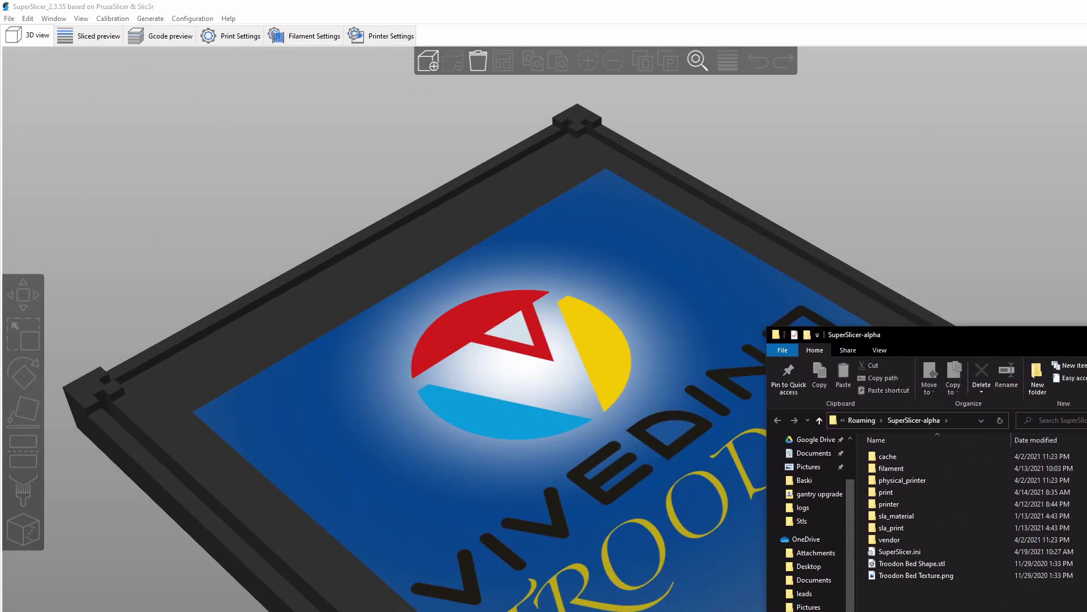
{"action": "key", "text": "super+Down"}
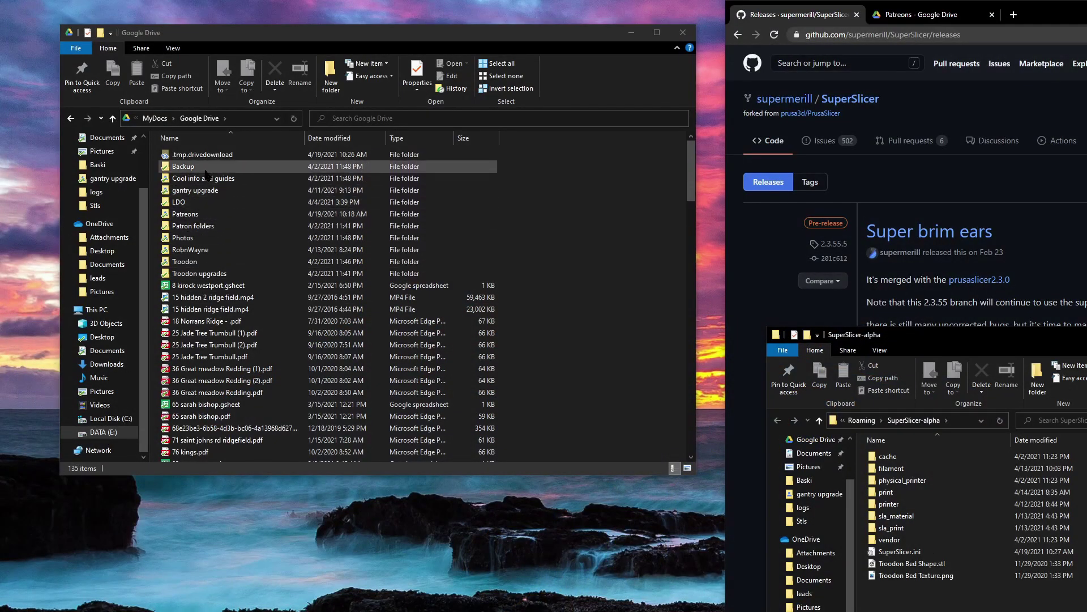
Step: In Google Drive > Patreons > Superslicer latest build, extract Win64.zip there with 7-Zip
{"action": "double_click", "coordinate": [192, 225]}
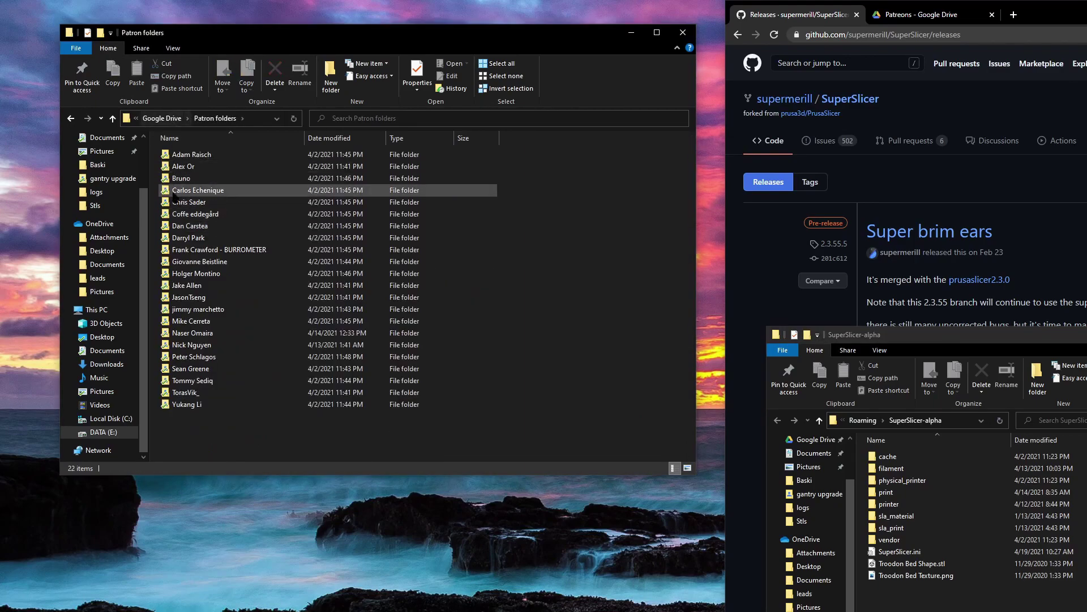
{"action": "left_click", "coordinate": [112, 119]}
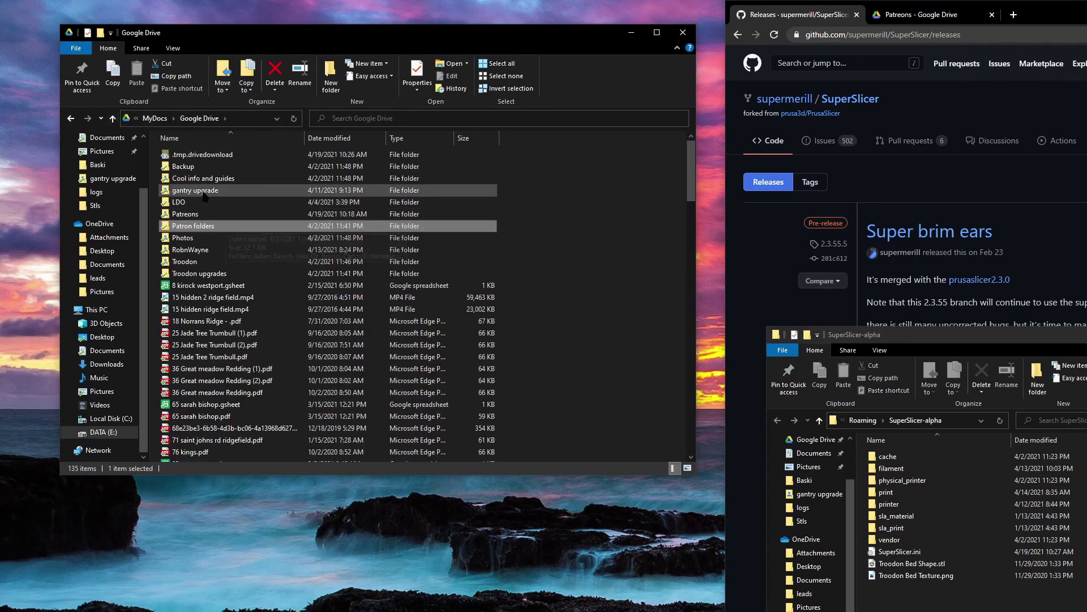
{"action": "double_click", "coordinate": [198, 214]}
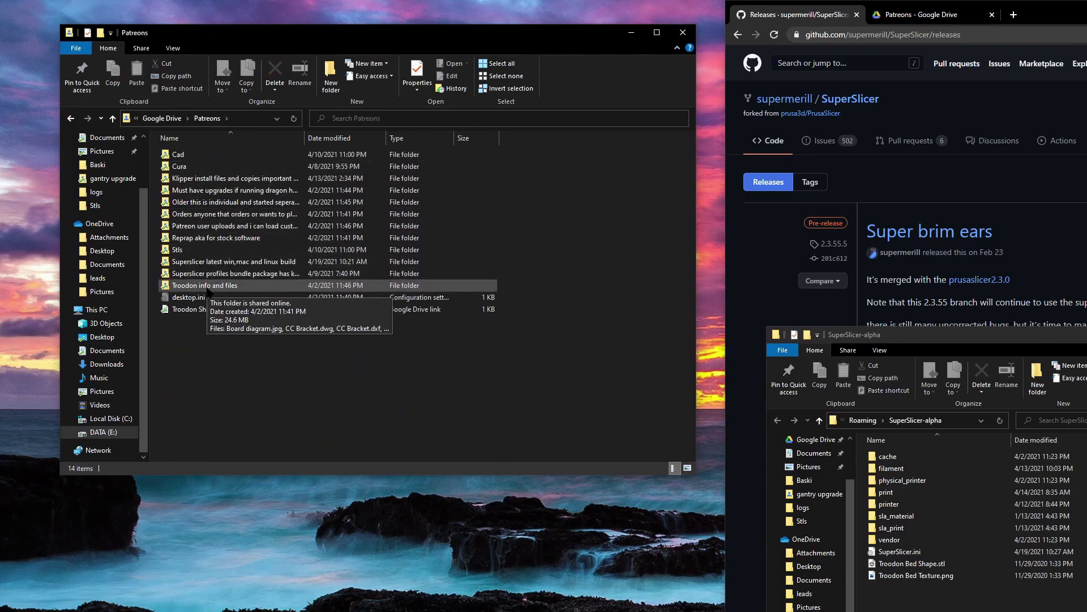
{"action": "double_click", "coordinate": [219, 261]}
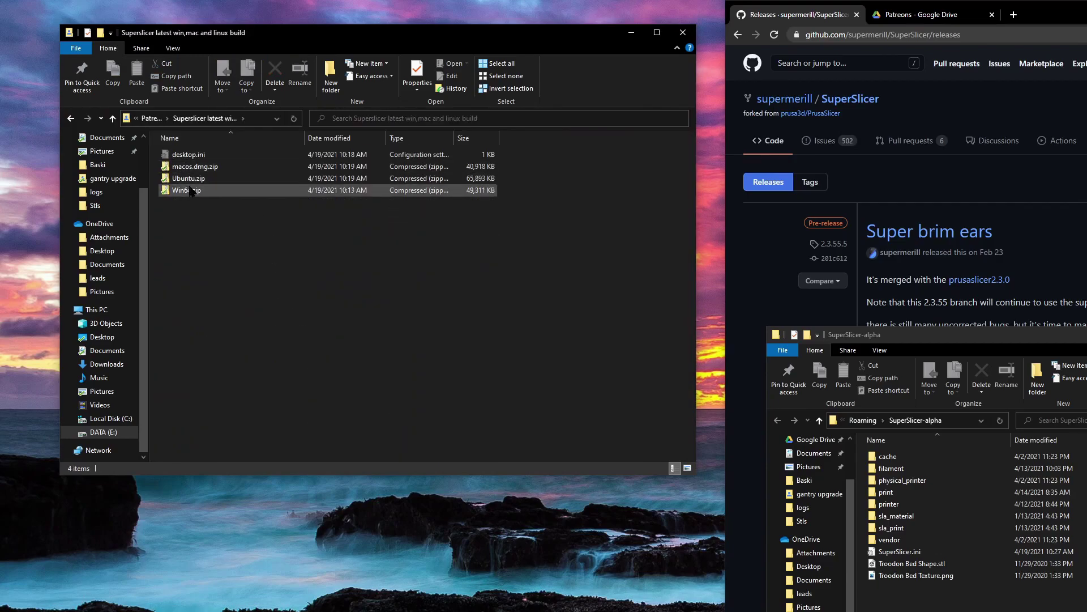
{"action": "left_click", "coordinate": [193, 191]}
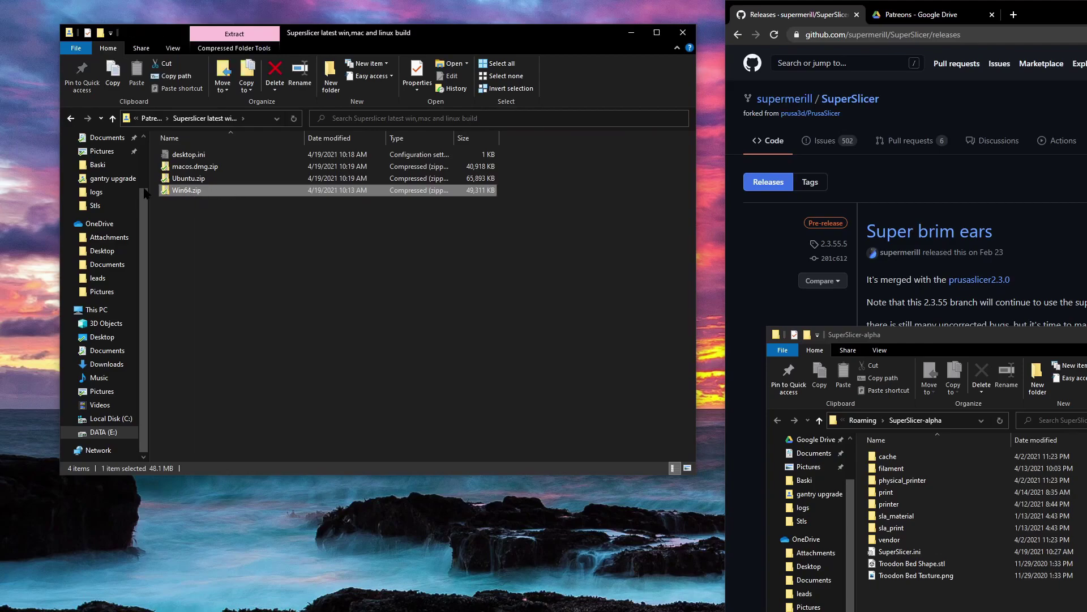
{"action": "right_click", "coordinate": [192, 190]}
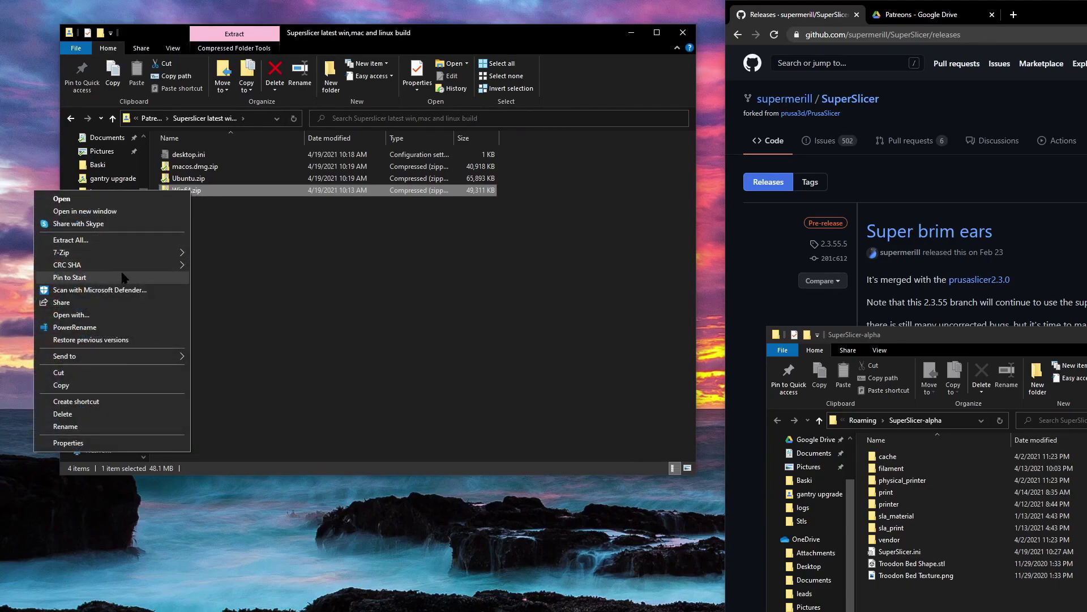
{"action": "mouse_move", "coordinate": [165, 256]}
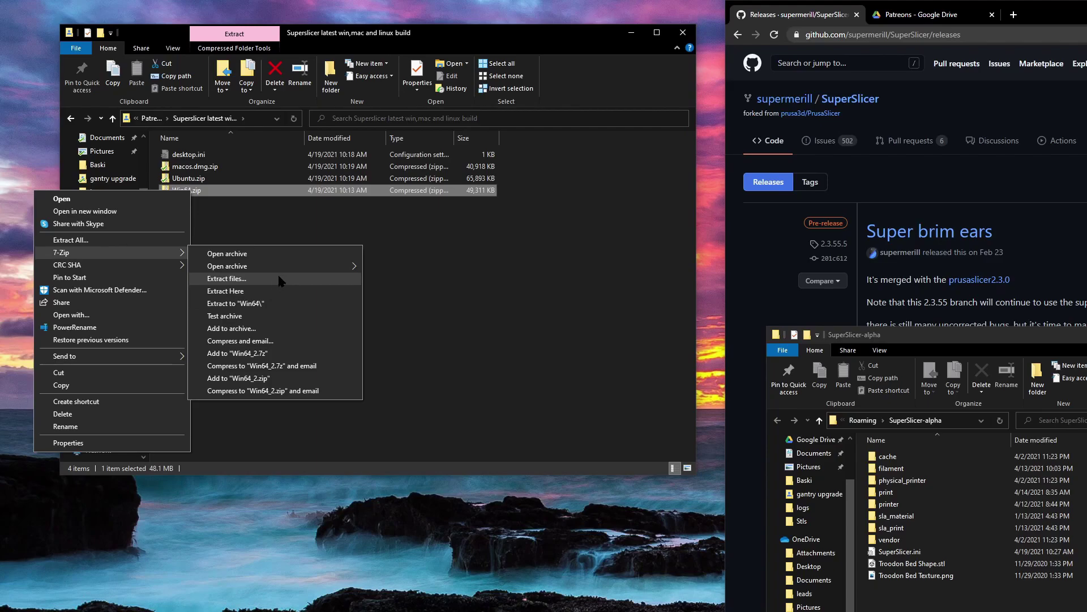
{"action": "left_click", "coordinate": [262, 291]}
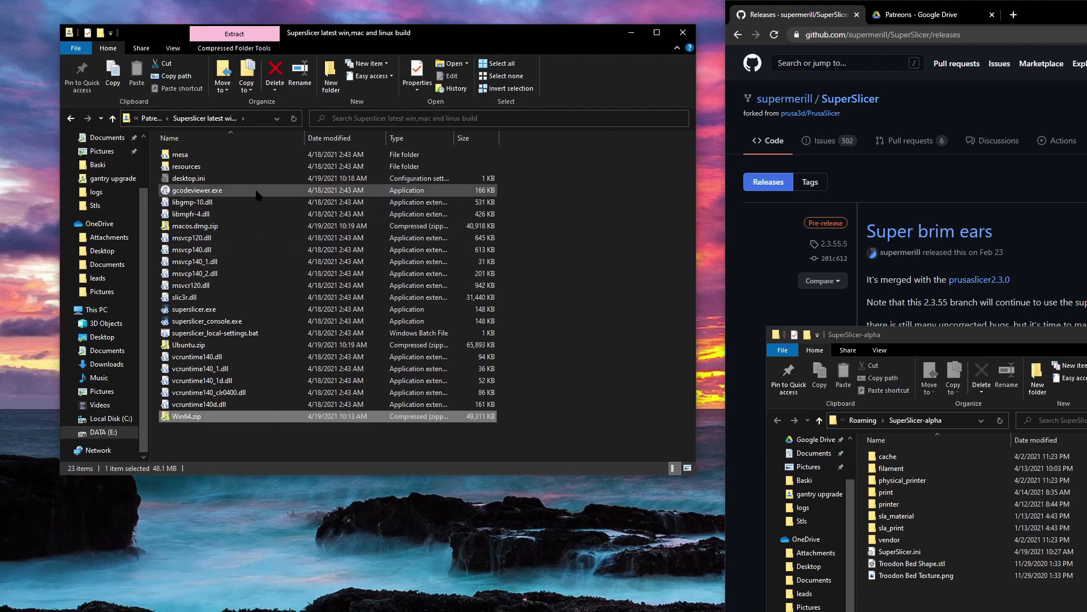
Step: Cut the 20 extracted SuperSlicer files, leaving out Ubuntu.zip and macos.dmg.zip
{"action": "left_click_drag", "start_coordinate": [526, 407], "coordinate": [117, 132]}
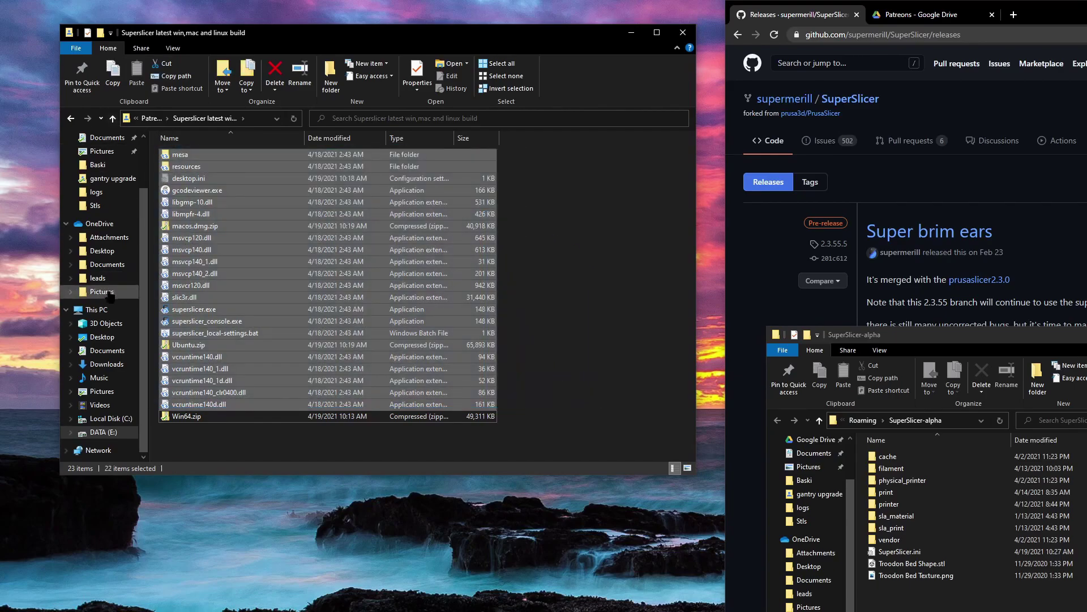
{"action": "left_click", "coordinate": [195, 346], "text": "ctrl"}
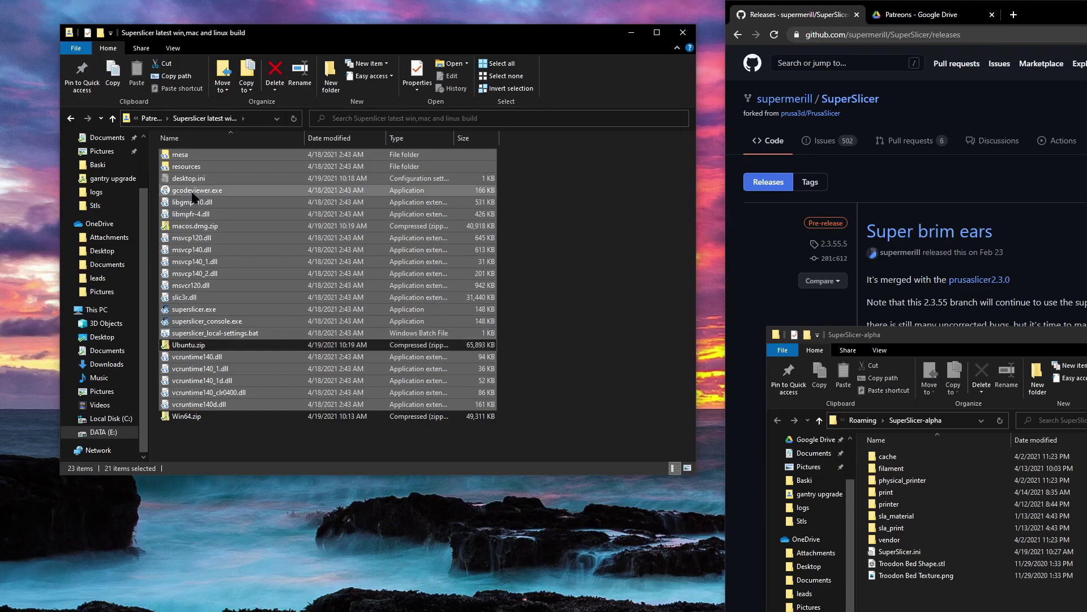
{"action": "left_click", "coordinate": [193, 227], "text": "ctrl"}
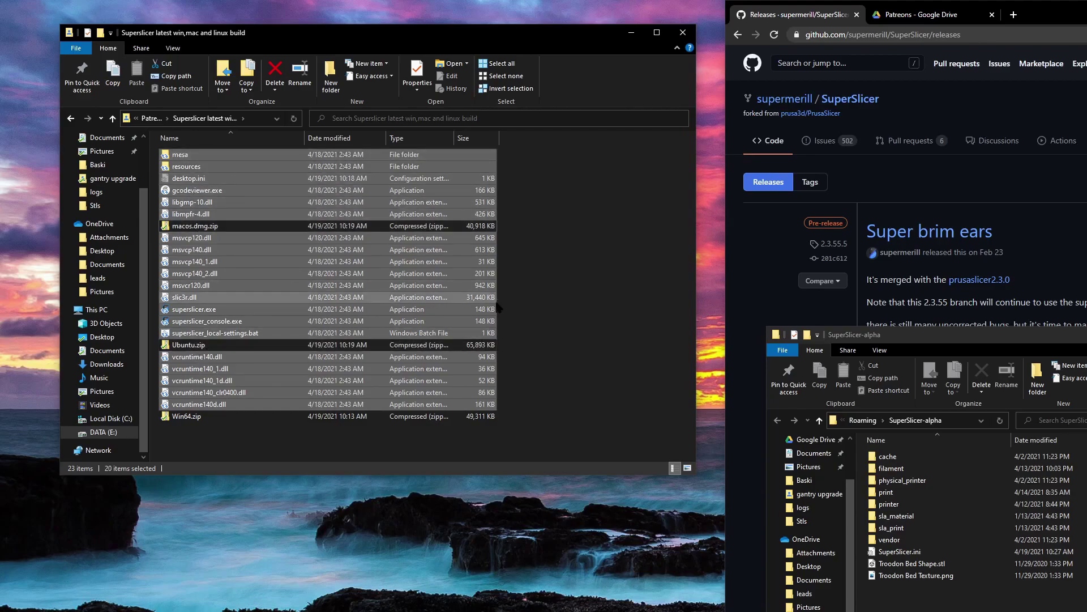
{"action": "right_click", "coordinate": [183, 271]}
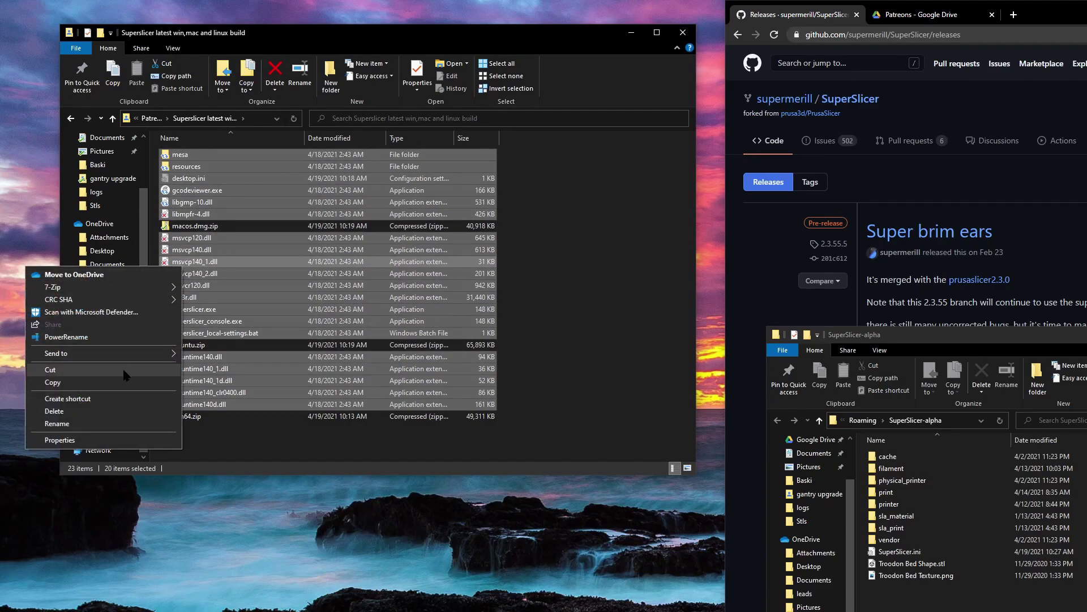
{"action": "left_click", "coordinate": [122, 367]}
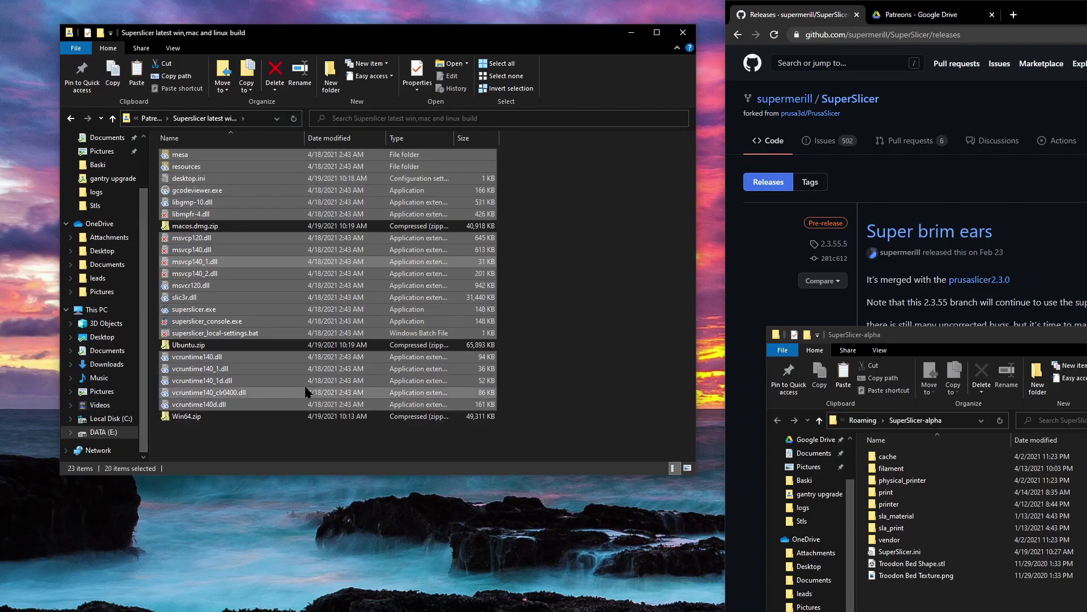
Step: Go to the C:\Program Files\Superslicer folder
{"action": "left_click", "coordinate": [92, 420]}
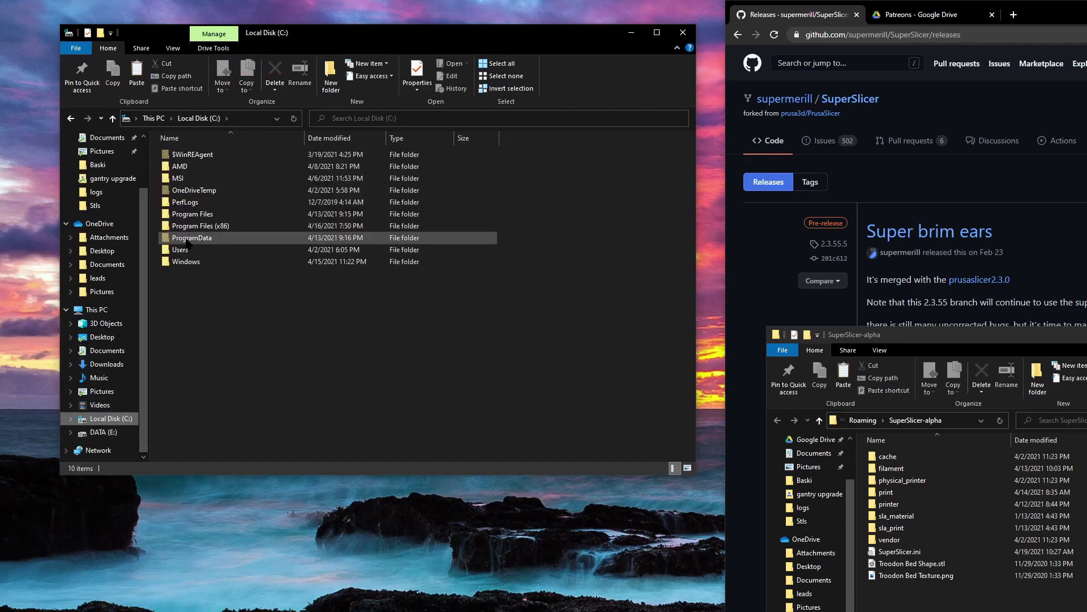
{"action": "double_click", "coordinate": [252, 216]}
{"action": "scroll", "coordinate": [215, 272], "scroll_direction": "down", "scroll_amount": 3}
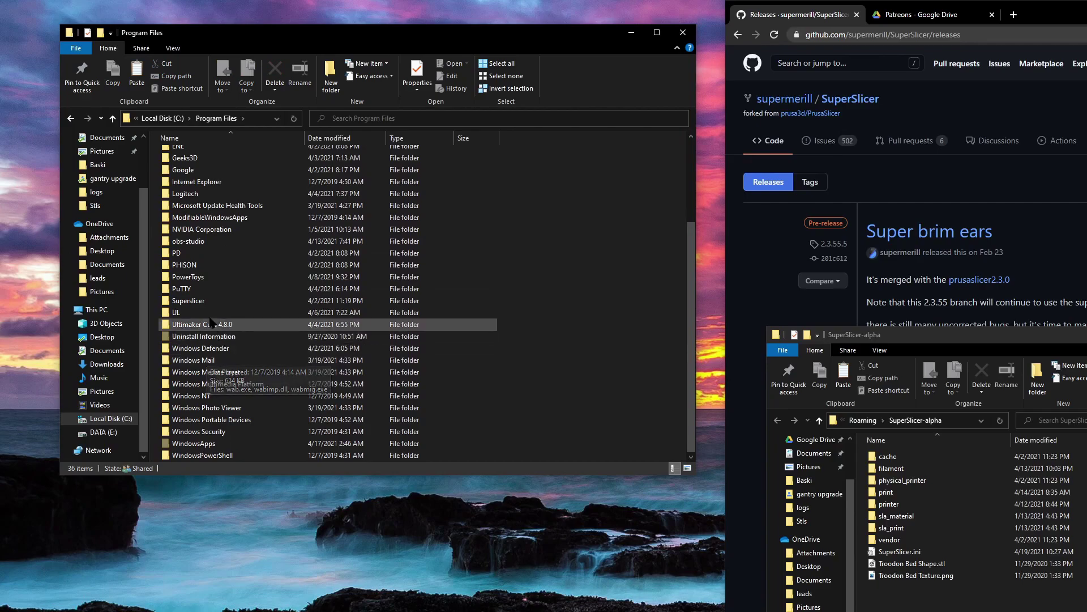
{"action": "double_click", "coordinate": [234, 319]}
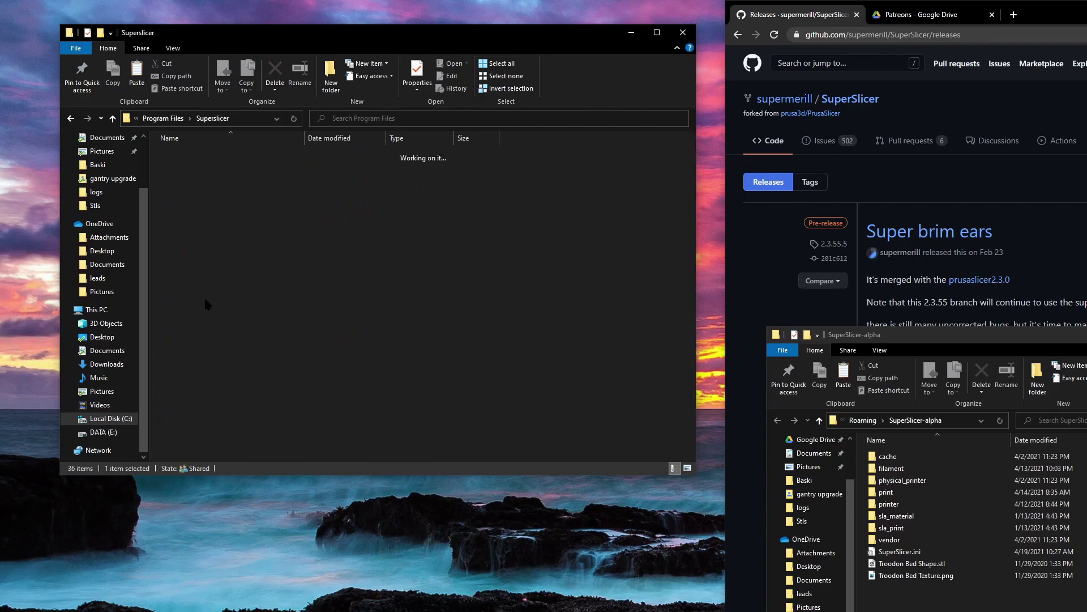
Step: Paste the new files, replacing the old ones, and select superslicer.exe to check its version
{"action": "right_click", "coordinate": [183, 420]}
{"action": "left_click", "coordinate": [131, 497]}
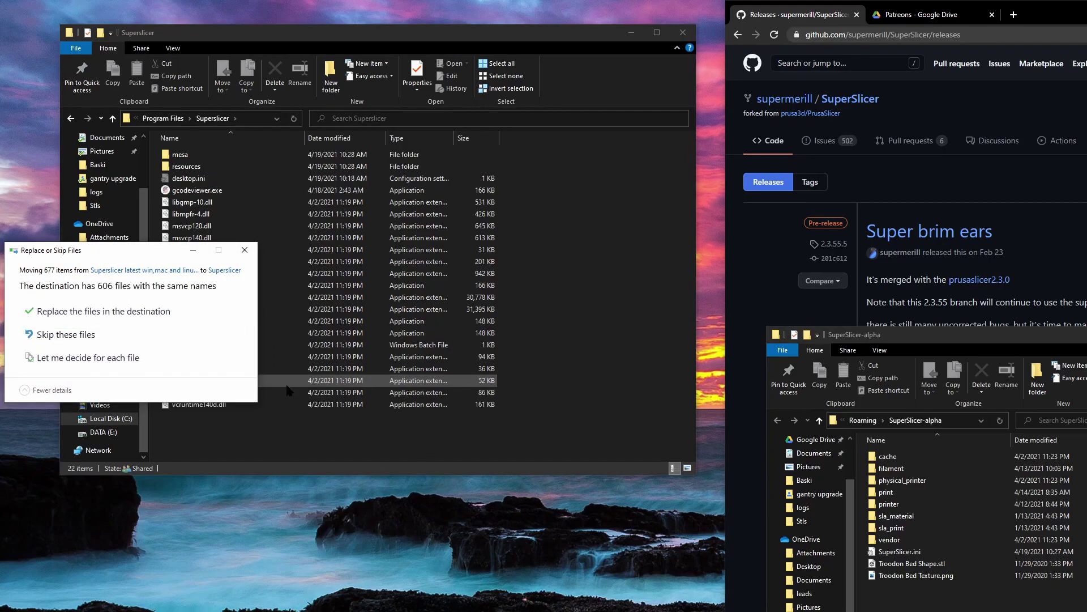
{"action": "left_click", "coordinate": [75, 313]}
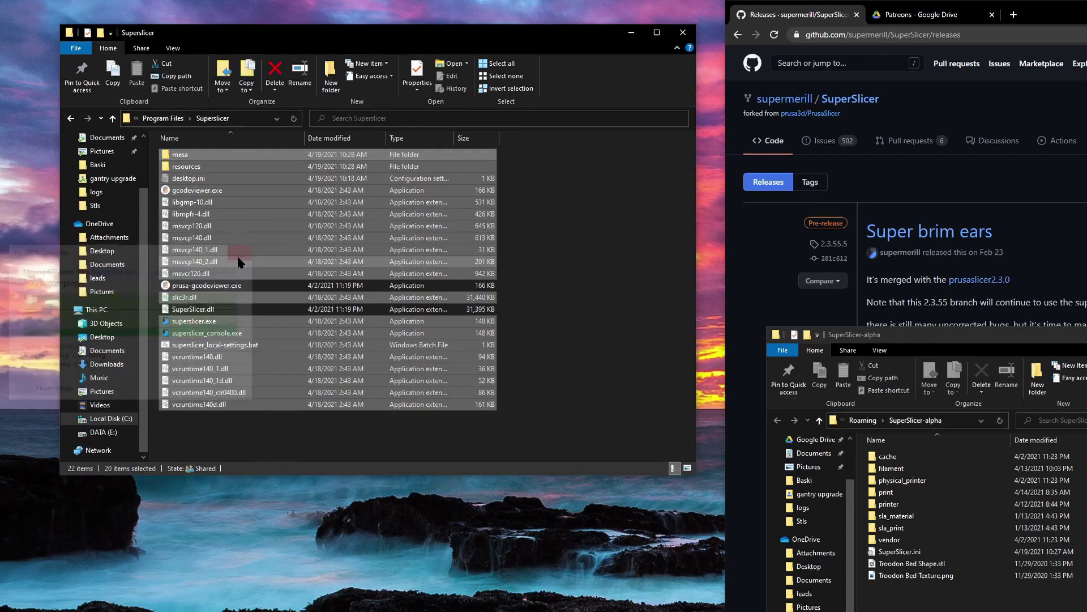
{"action": "left_click", "coordinate": [343, 424]}
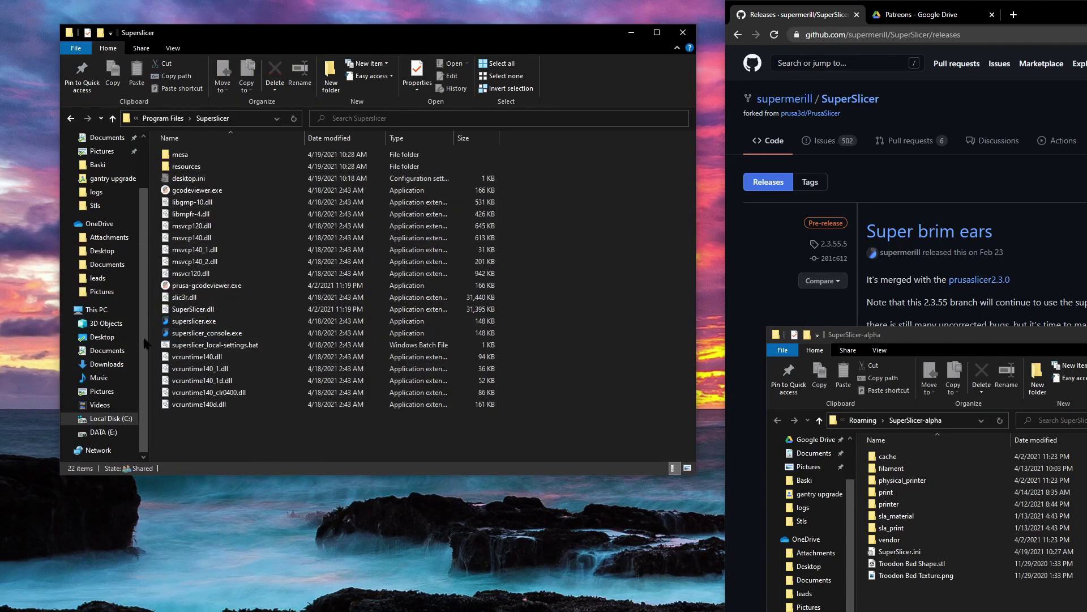
{"action": "left_click", "coordinate": [233, 323]}
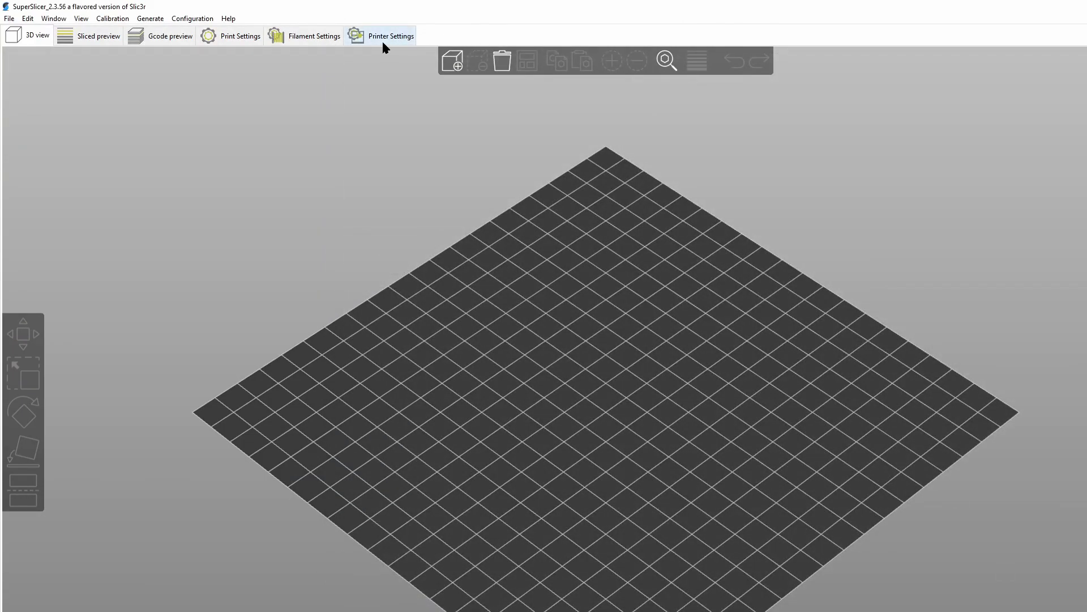
Step: Open the new Roaming\SuperSlicer configuration folder and select all 11 items in SuperSlicer-alpha
{"action": "left_click", "coordinate": [228, 18]}
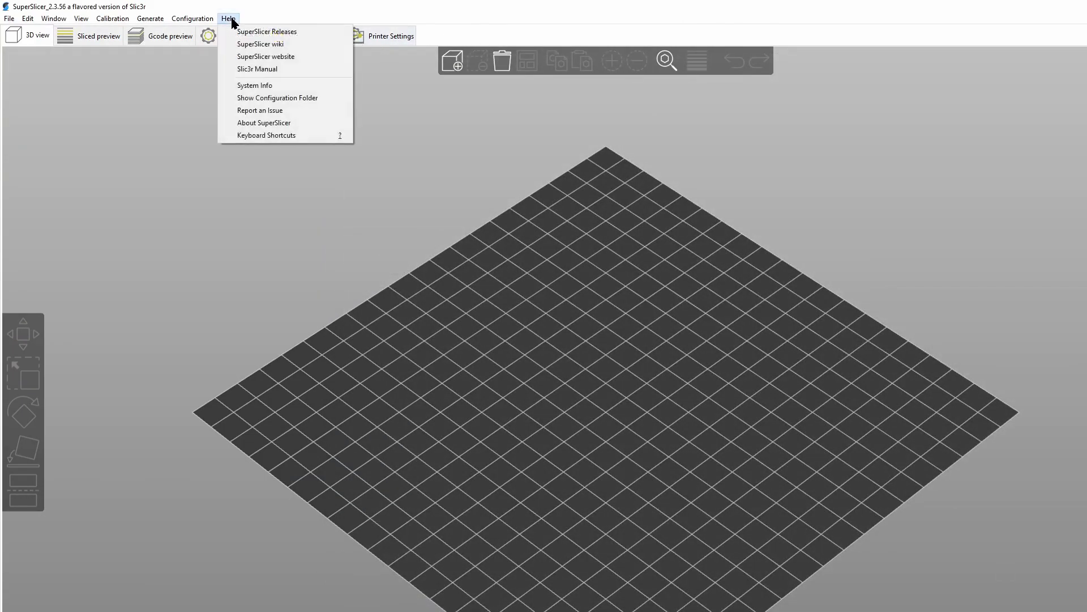
{"action": "left_click", "coordinate": [280, 98]}
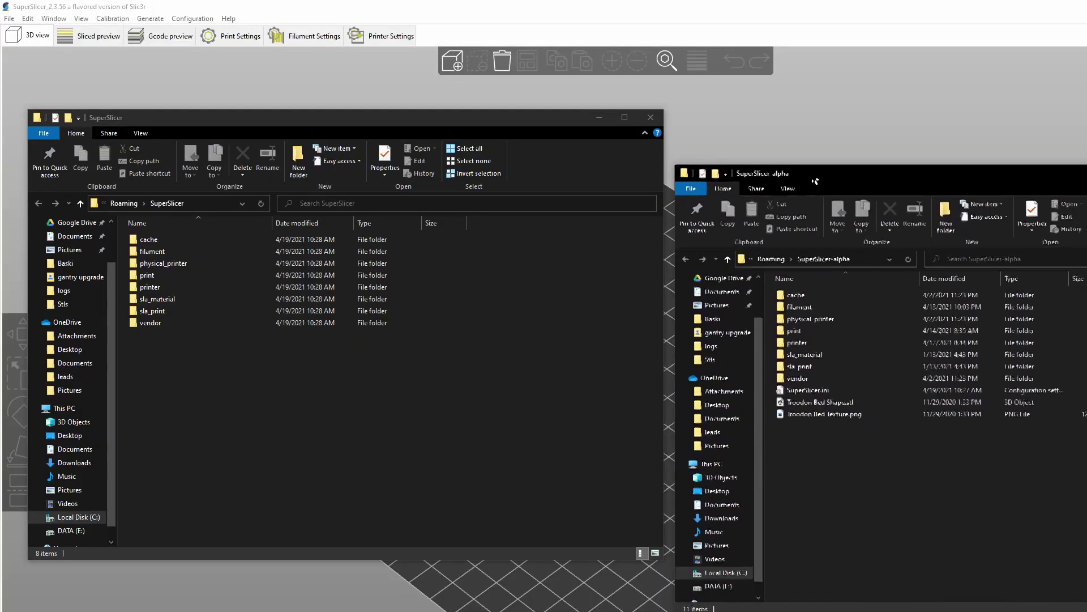
{"action": "left_click_drag", "start_coordinate": [850, 489], "coordinate": [778, 259]}
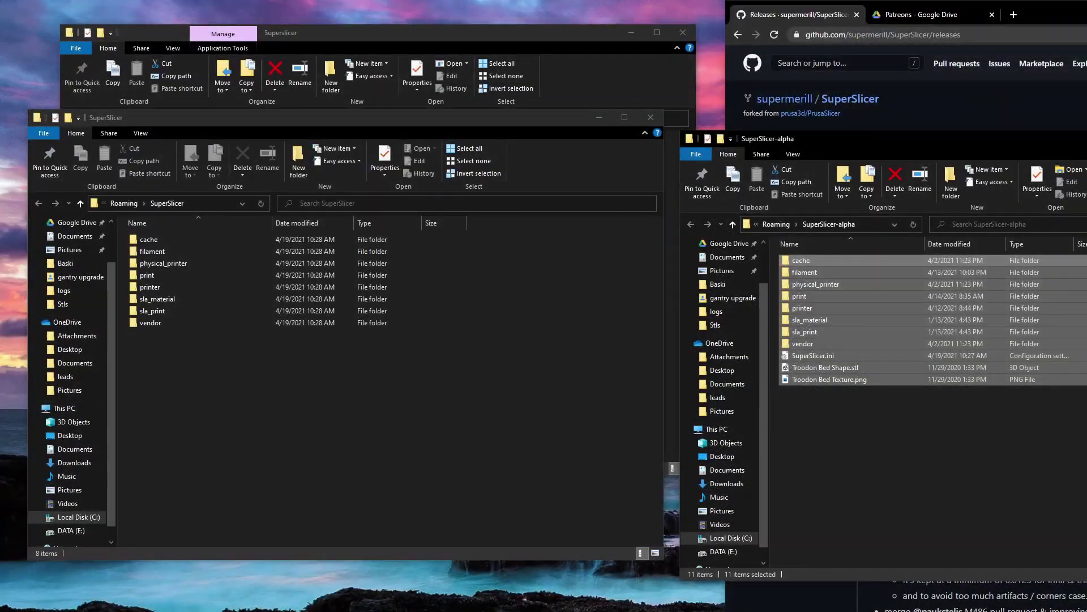
Step: Copy the alpha config files into Roaming\SuperSlicer, replacing existing ones, then relaunch SuperSlicer
{"action": "right_click", "coordinate": [816, 324]}
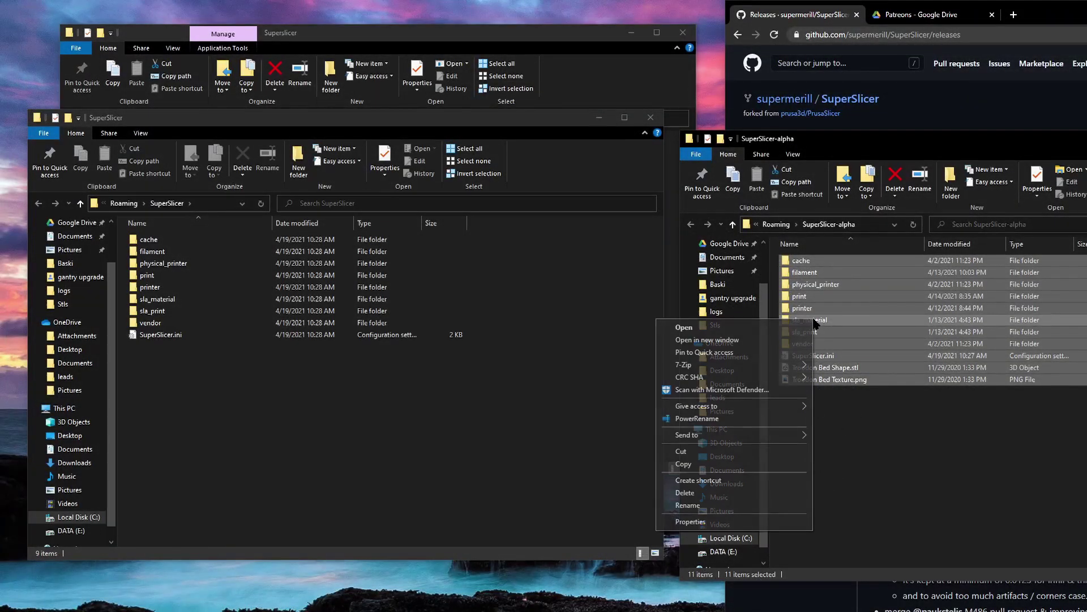
{"action": "left_click", "coordinate": [754, 448]}
{"action": "right_click", "coordinate": [809, 343]}
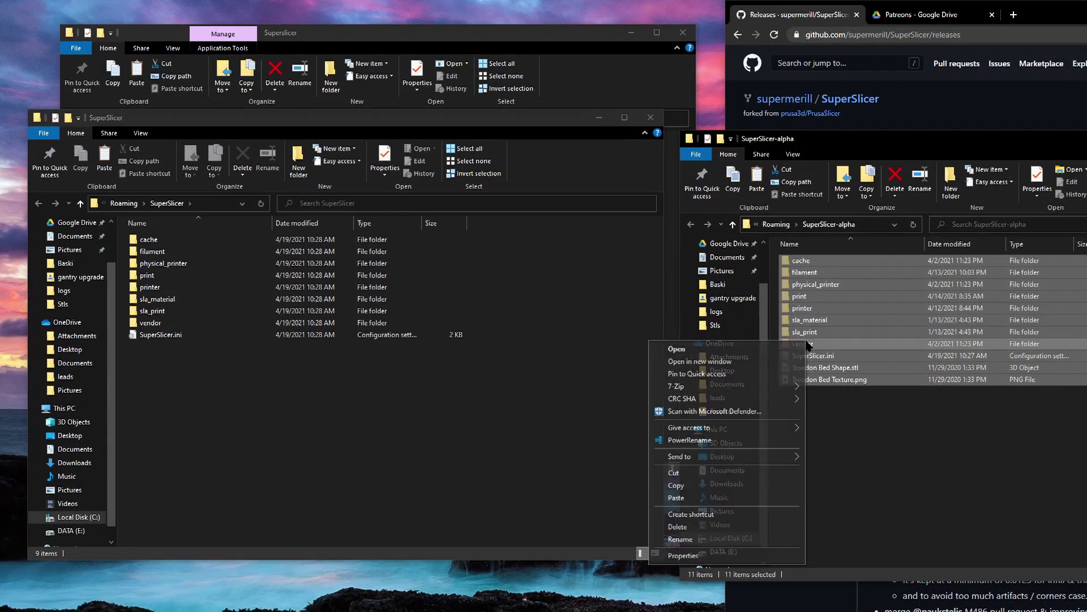
{"action": "left_click", "coordinate": [759, 485]}
{"action": "right_click", "coordinate": [283, 437]}
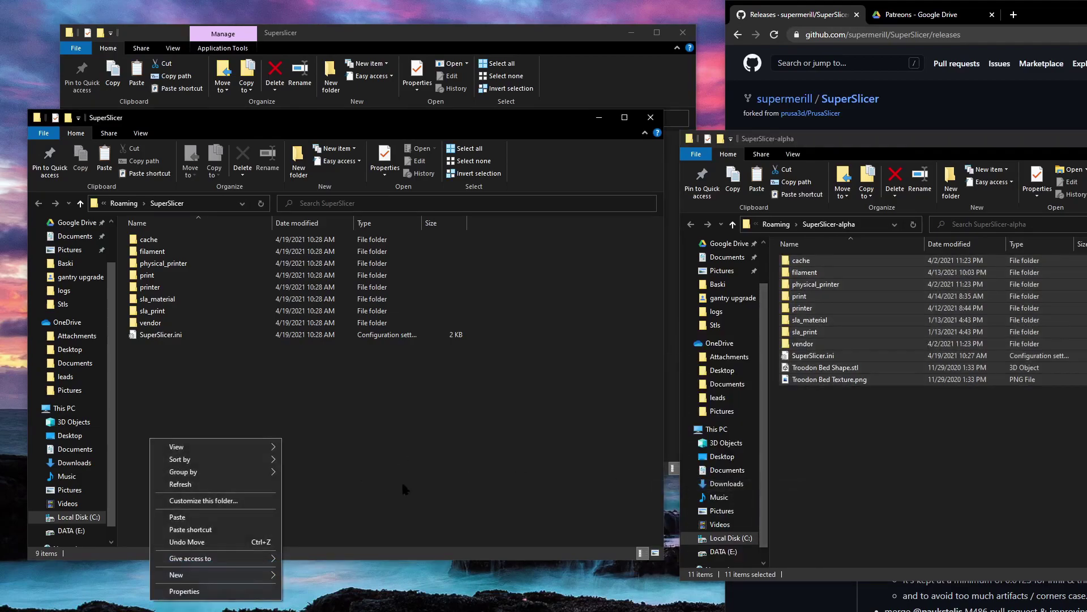
{"action": "left_click", "coordinate": [226, 517]}
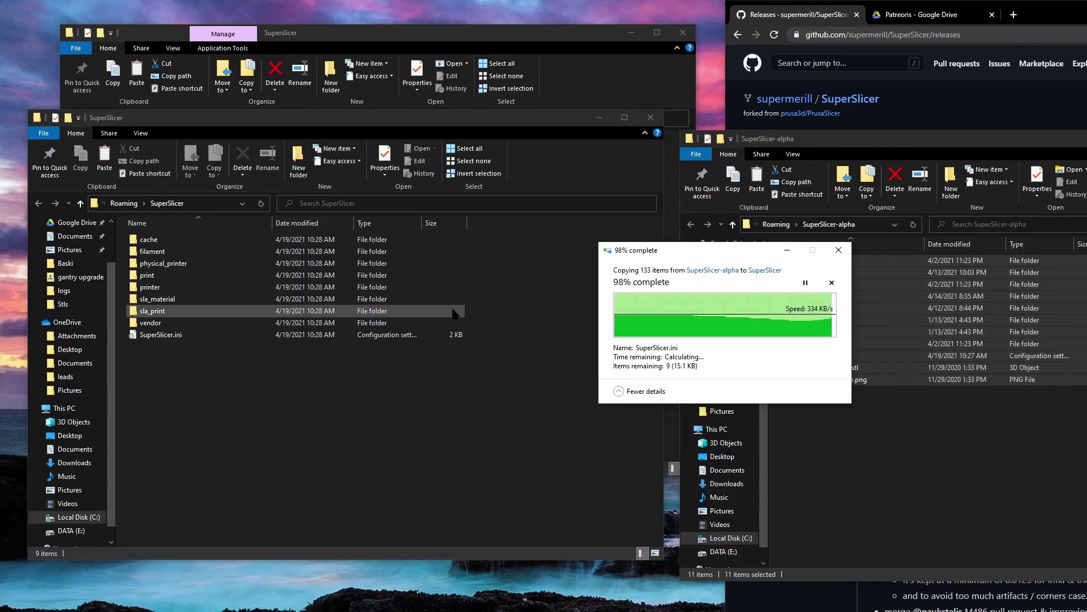
{"action": "left_click", "coordinate": [747, 308]}
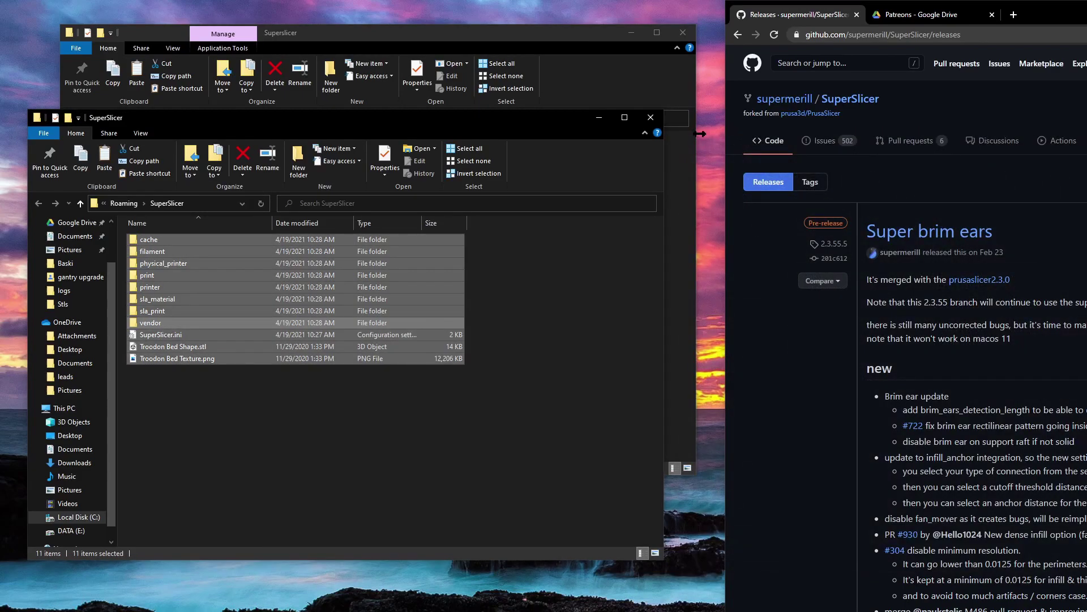
{"action": "left_click", "coordinate": [651, 117]}
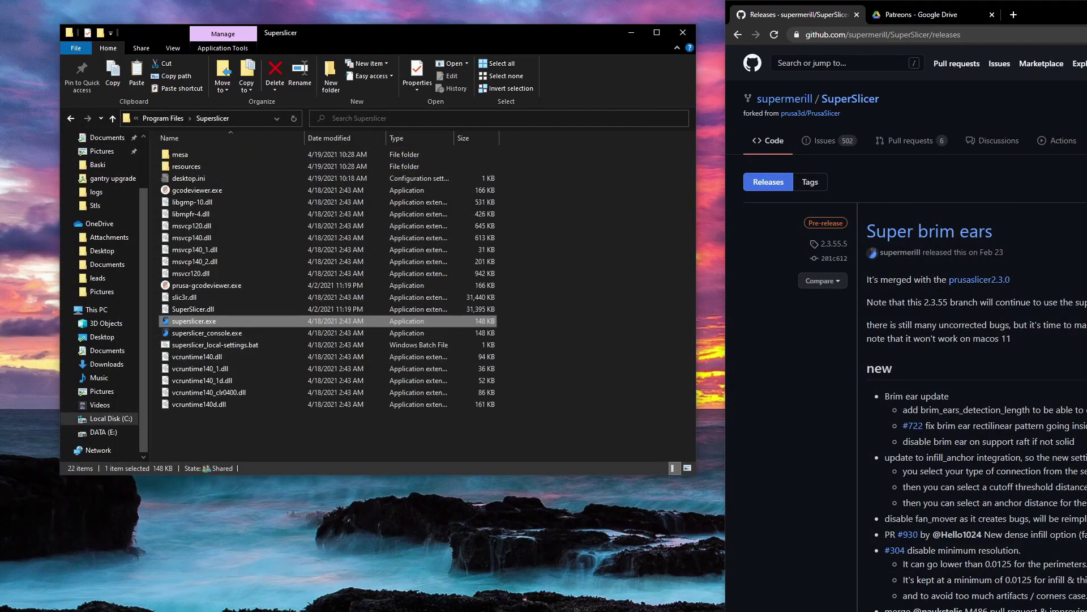
{"action": "double_click", "coordinate": [194, 321]}
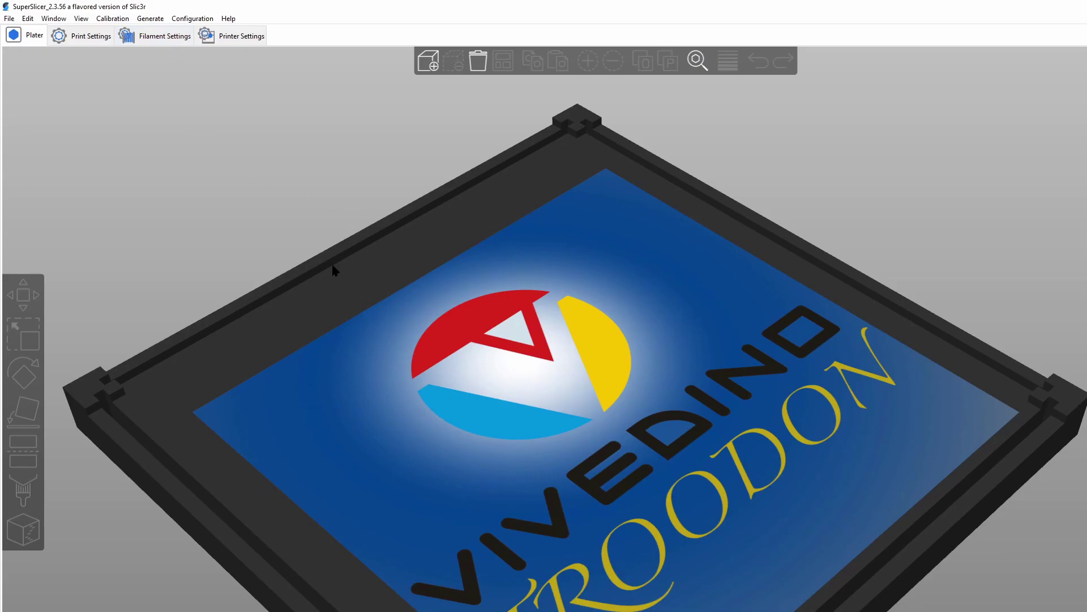
Step: In Preferences > GUI, choose the Regular layout with the tab bar and apply it
{"action": "left_click", "coordinate": [192, 19]}
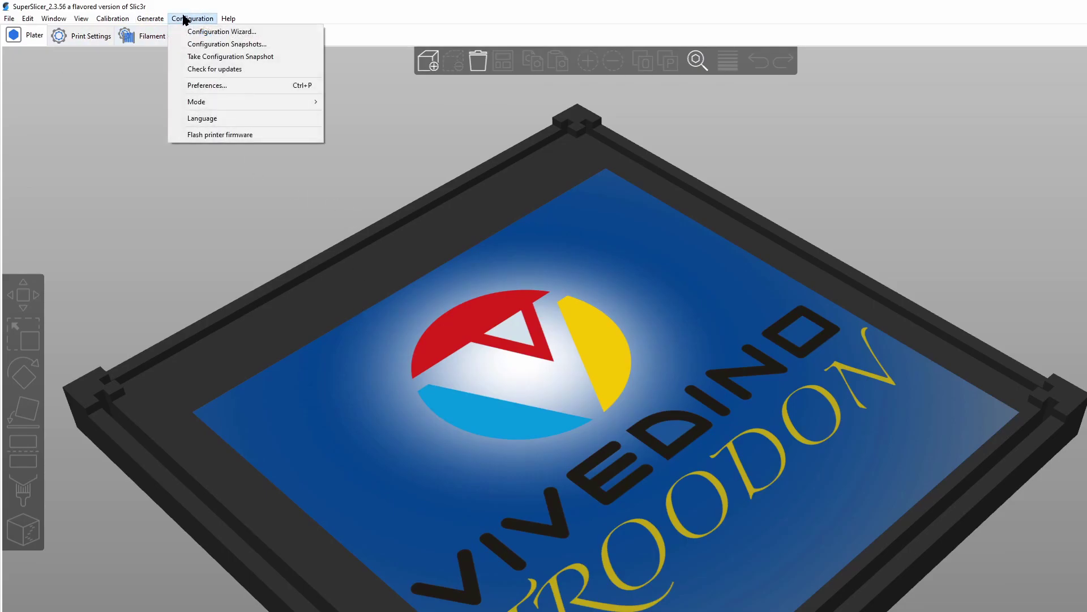
{"action": "left_click", "coordinate": [208, 86]}
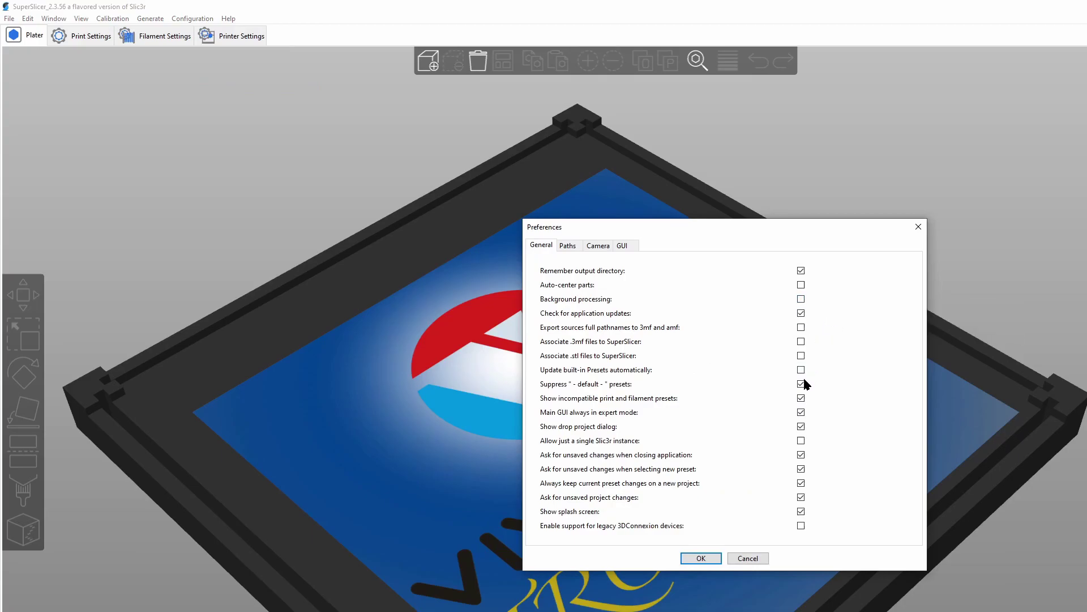
{"action": "mouse_move", "coordinate": [801, 414]}
{"action": "left_click", "coordinate": [621, 246]}
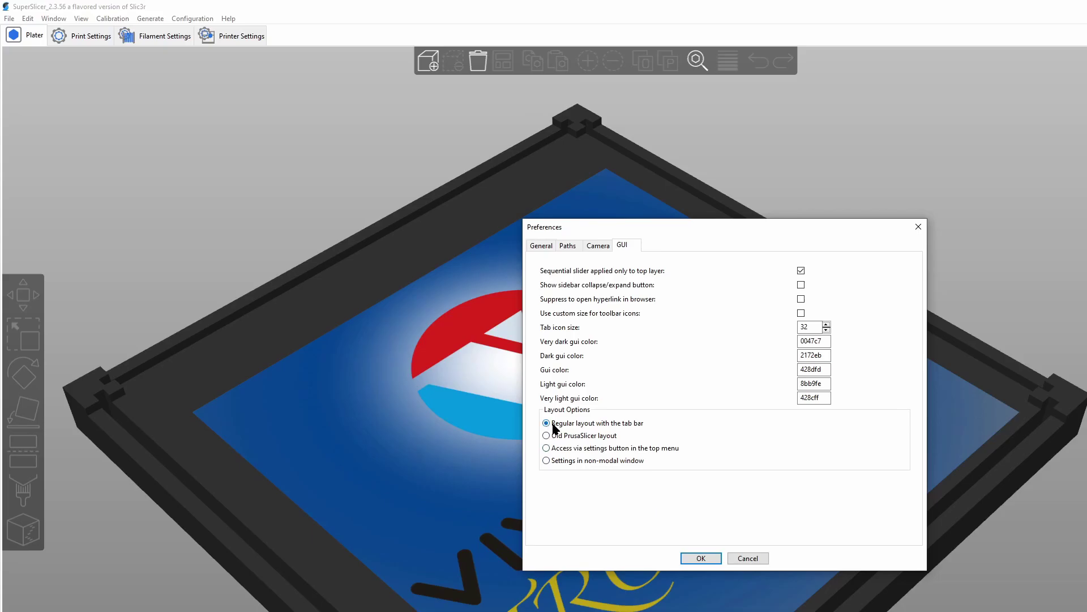
{"action": "left_click", "coordinate": [695, 559]}
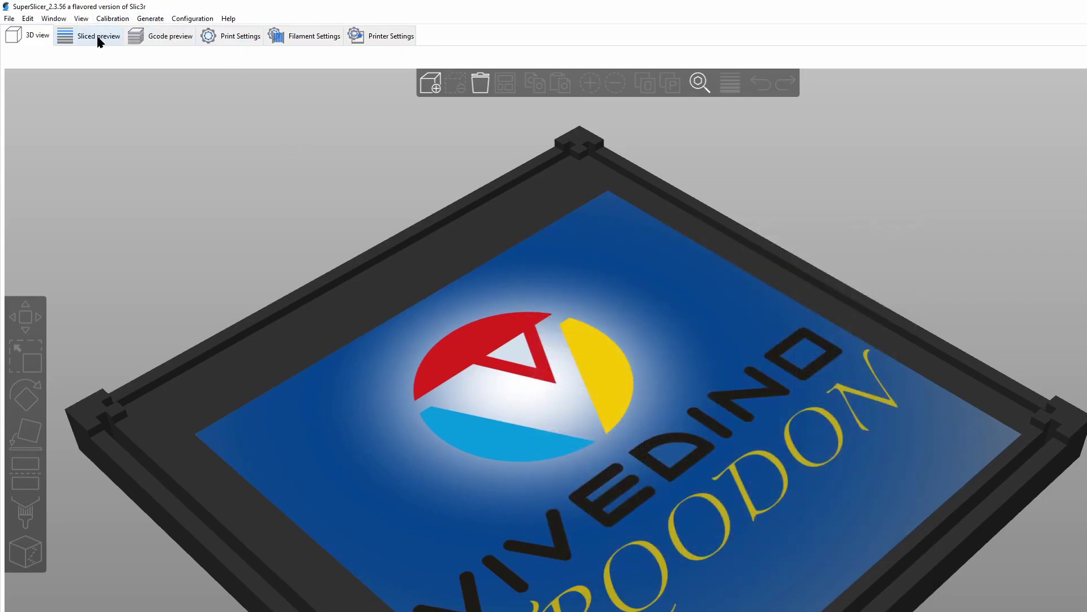
Step: Switch to the settings-button layout via Preferences > GUI
{"action": "left_click", "coordinate": [192, 18]}
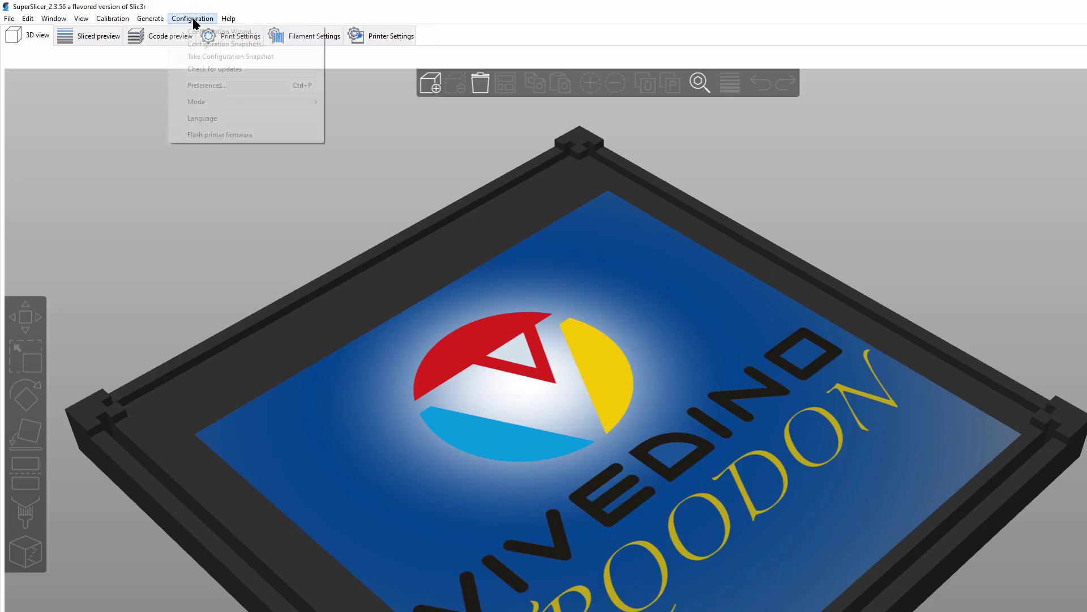
{"action": "left_click", "coordinate": [198, 86]}
{"action": "left_click", "coordinate": [626, 248]}
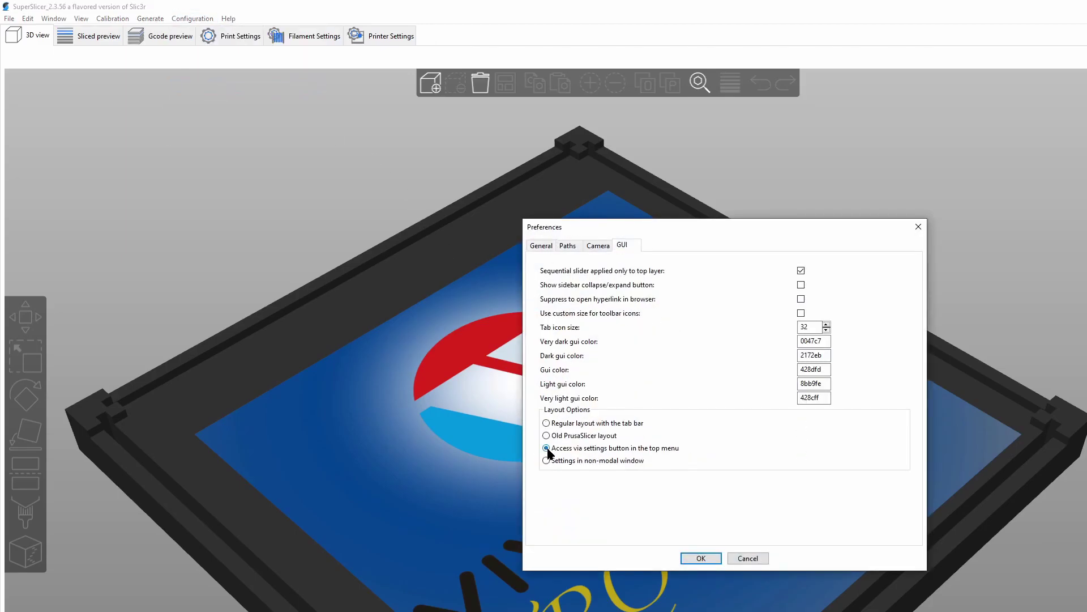
{"action": "left_click", "coordinate": [695, 556]}
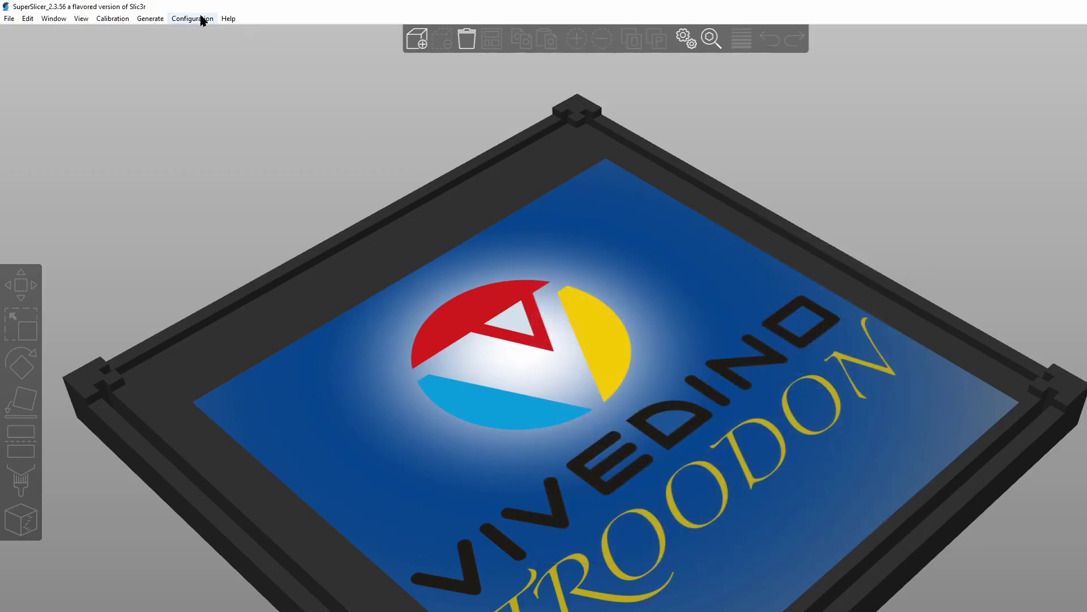
Step: Review the GUI preferences again, then switch back to the regular tab-bar layout
{"action": "left_click", "coordinate": [193, 18]}
{"action": "left_click", "coordinate": [213, 85]}
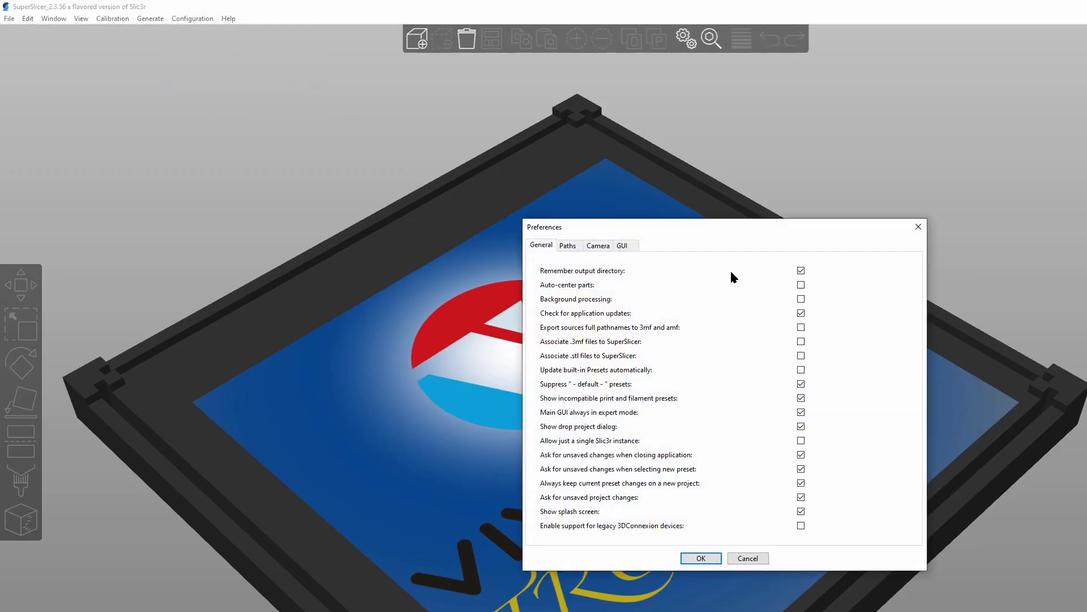
{"action": "left_click", "coordinate": [623, 248]}
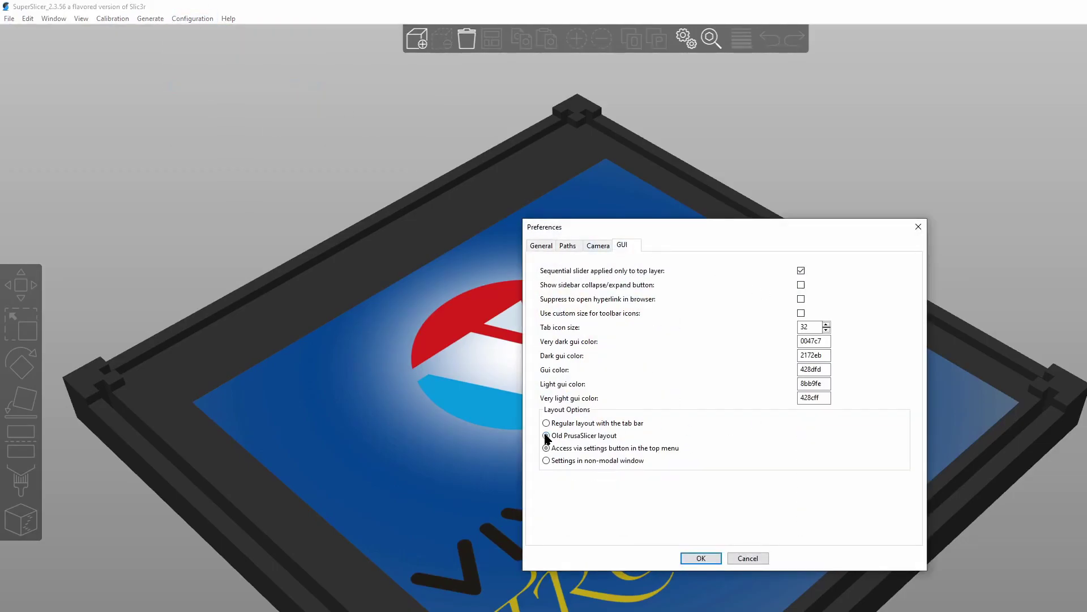
{"action": "left_click", "coordinate": [700, 560]}
{"action": "left_click", "coordinate": [203, 19]}
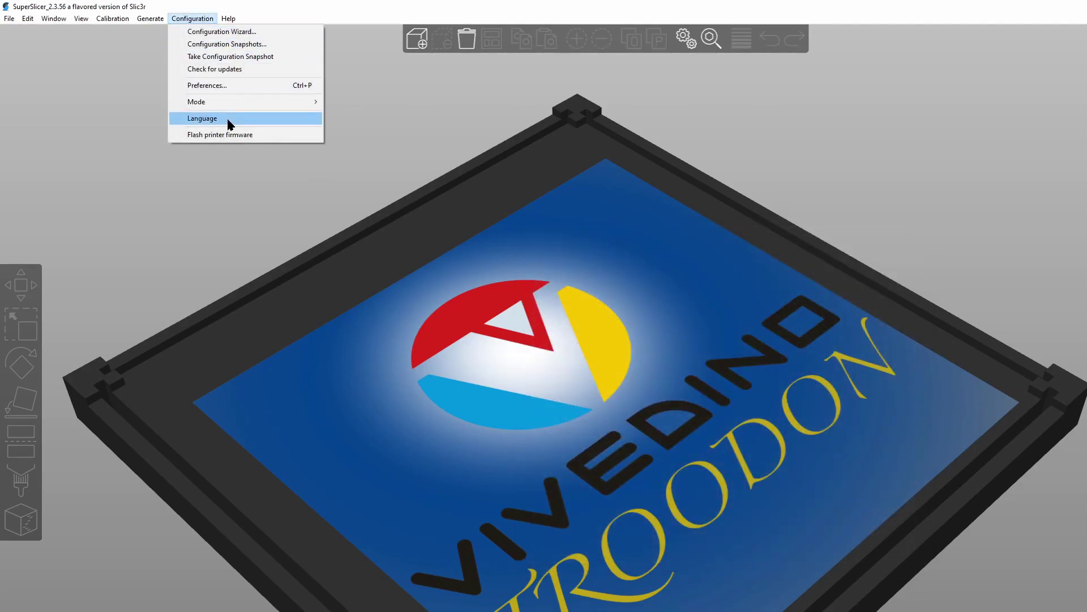
{"action": "left_click", "coordinate": [235, 86]}
{"action": "left_click", "coordinate": [622, 244]}
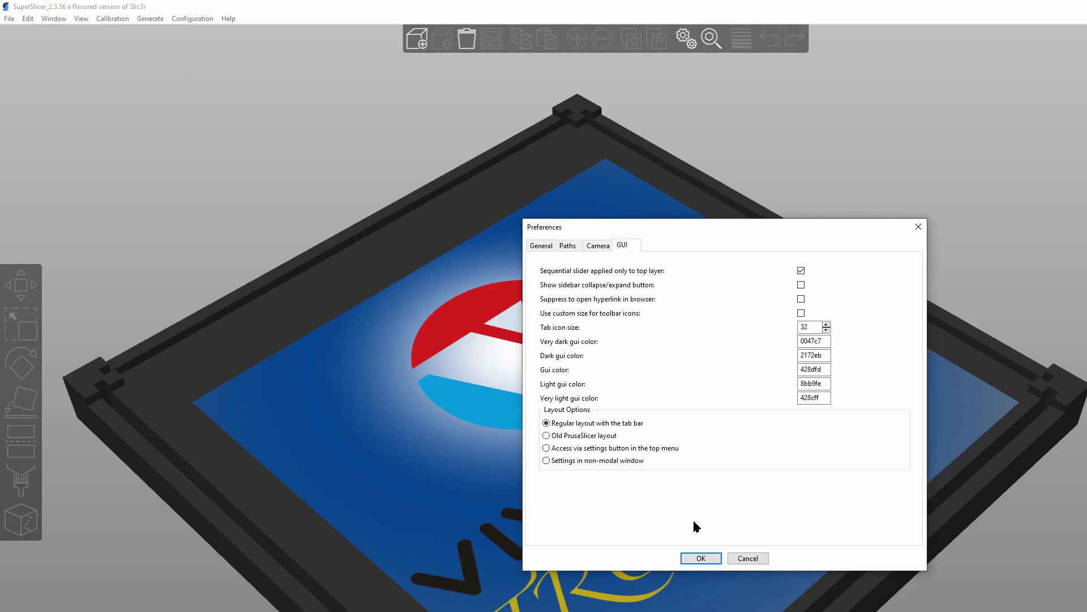
{"action": "left_click", "coordinate": [701, 559]}
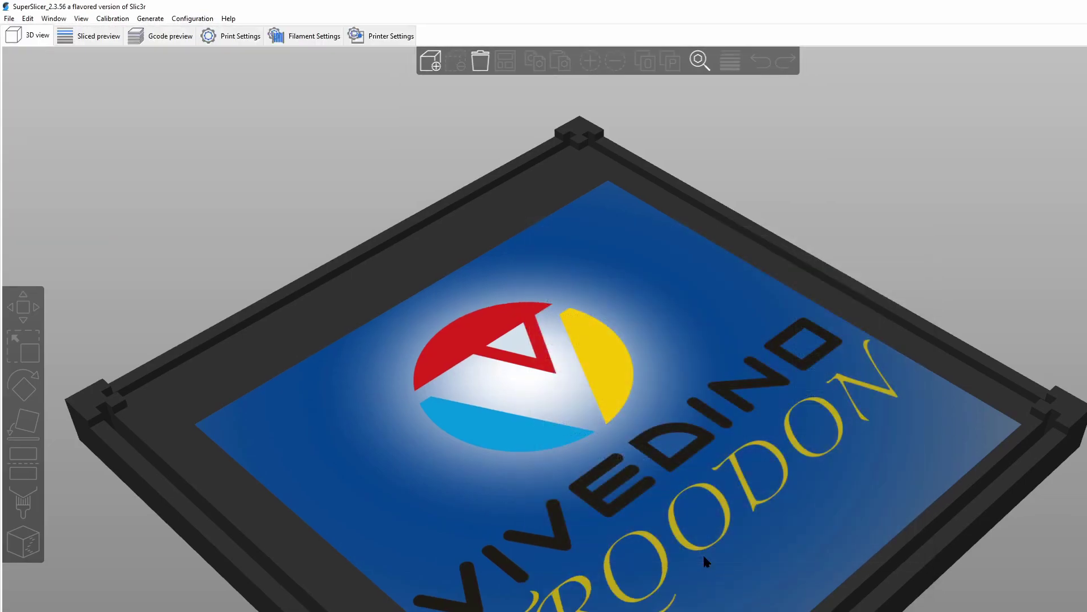
Step: Switch to the Old PrusaSlicer layout in the GUI preferences
{"action": "left_click", "coordinate": [230, 20]}
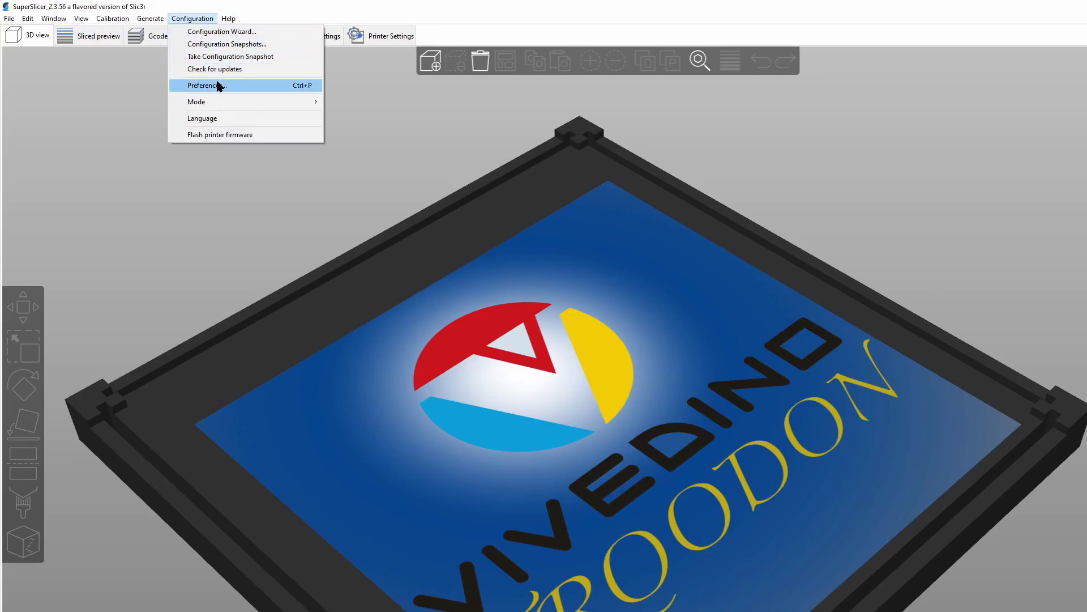
{"action": "left_click", "coordinate": [213, 85]}
{"action": "left_click", "coordinate": [622, 245]}
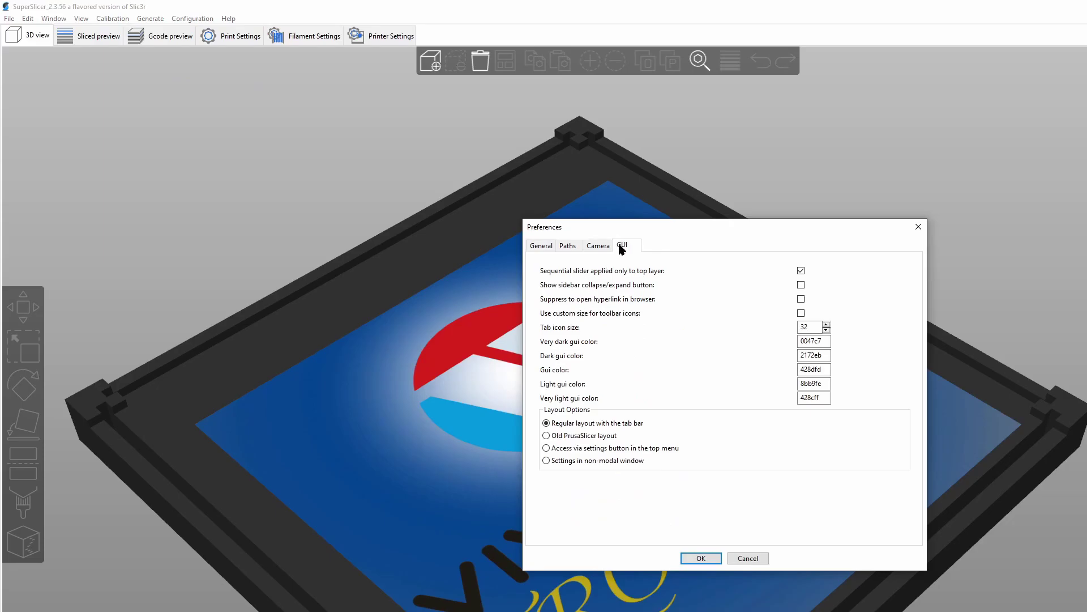
{"action": "left_click", "coordinate": [546, 436]}
{"action": "left_click", "coordinate": [701, 558]}
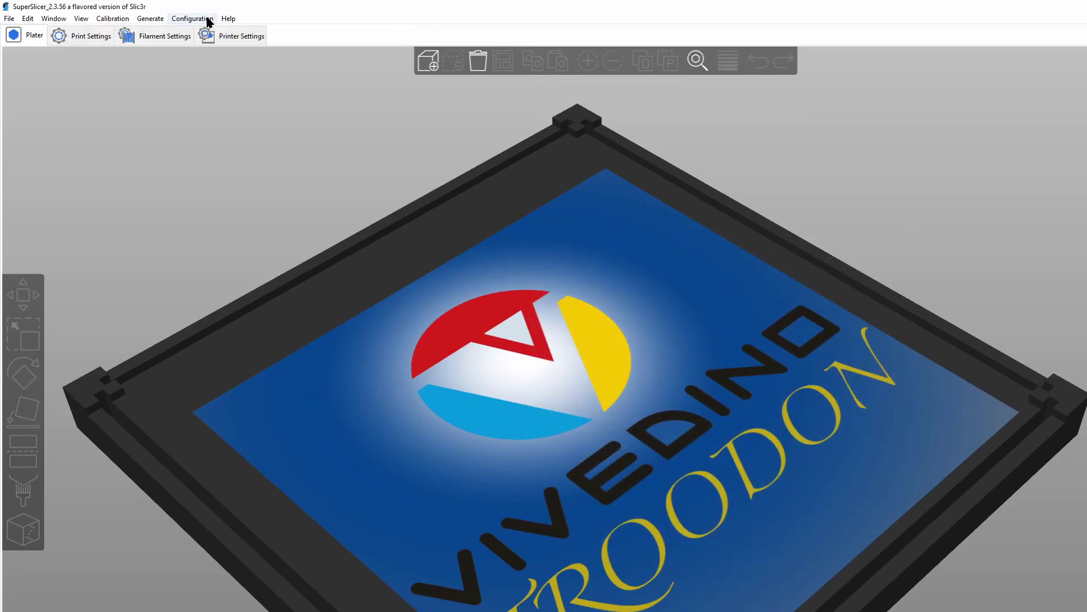
Step: Reopen Preferences on the GUI page to review the layout options
{"action": "left_click", "coordinate": [228, 19]}
{"action": "mouse_move", "coordinate": [202, 17]}
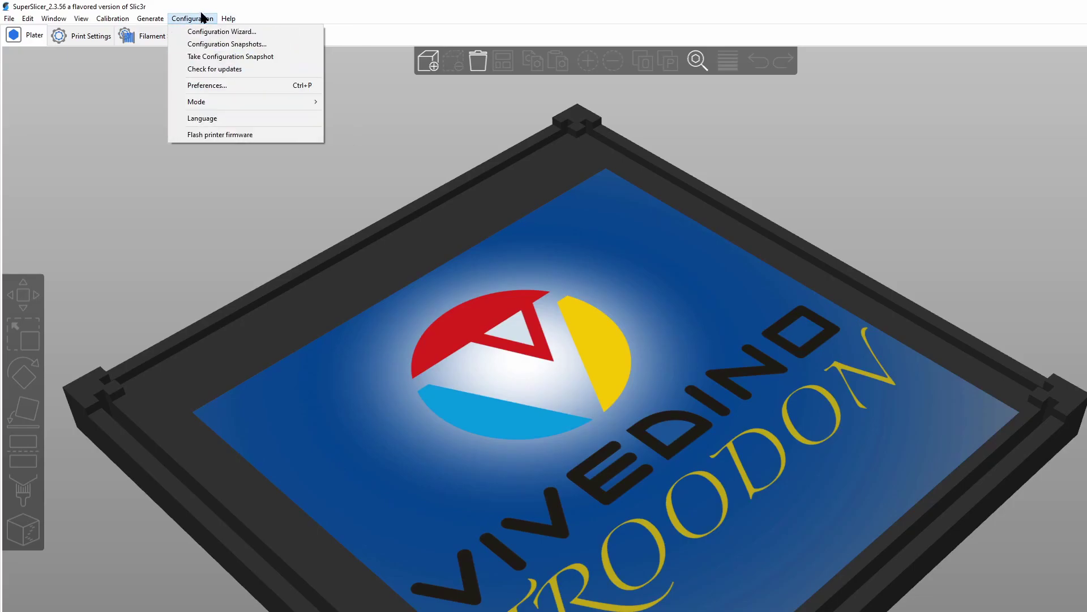
{"action": "left_click", "coordinate": [206, 86]}
{"action": "left_click", "coordinate": [623, 244]}
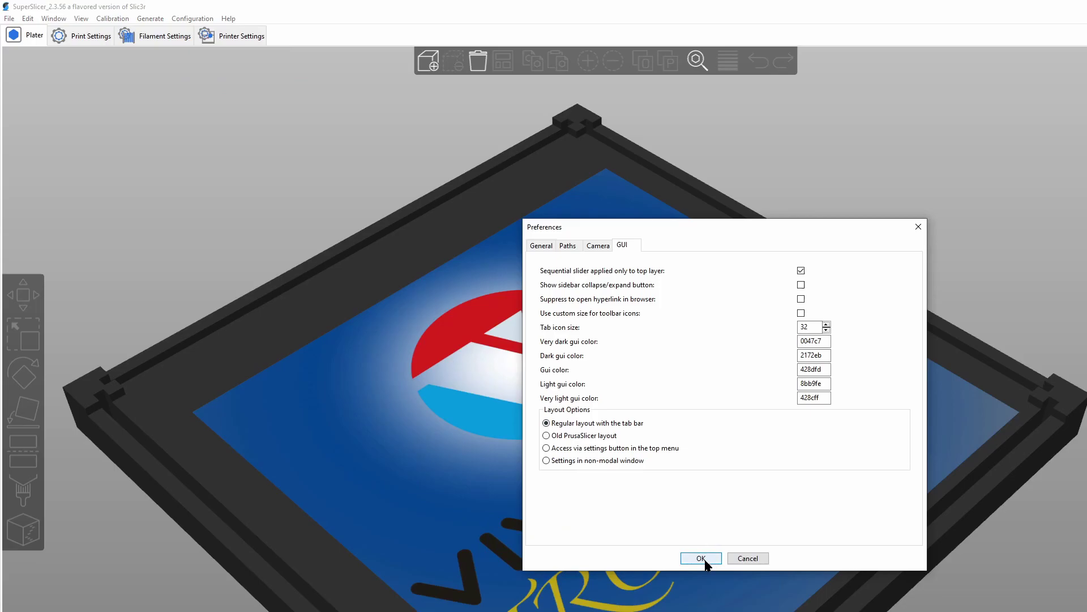
Step: In General preferences, enable Suppress default presets and apply
{"action": "left_click", "coordinate": [540, 245]}
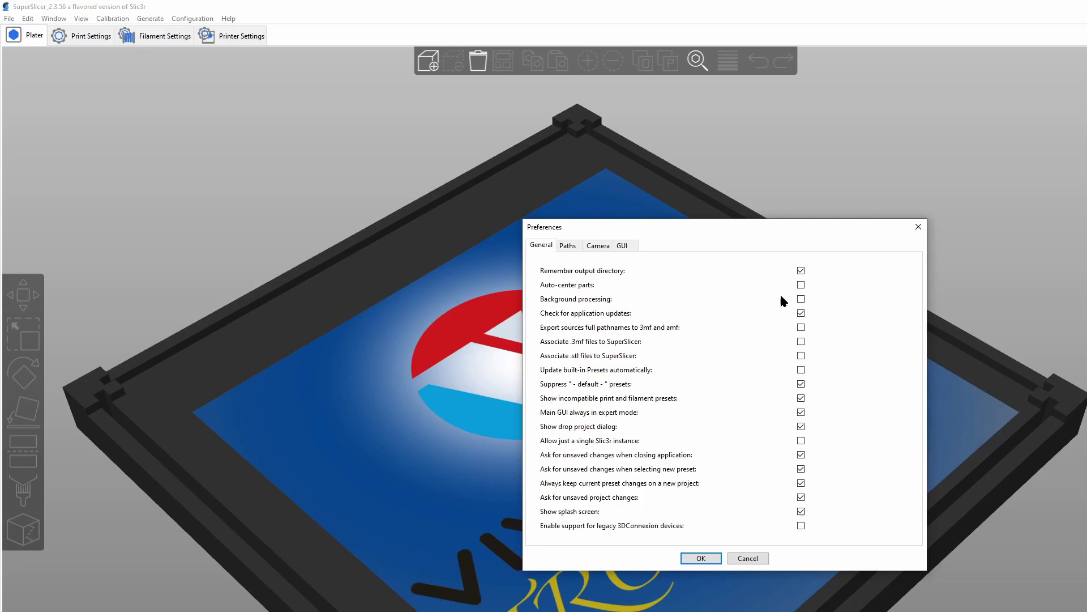
{"action": "mouse_move", "coordinate": [800, 302]}
{"action": "left_click", "coordinate": [800, 384]}
{"action": "left_click", "coordinate": [696, 557]}
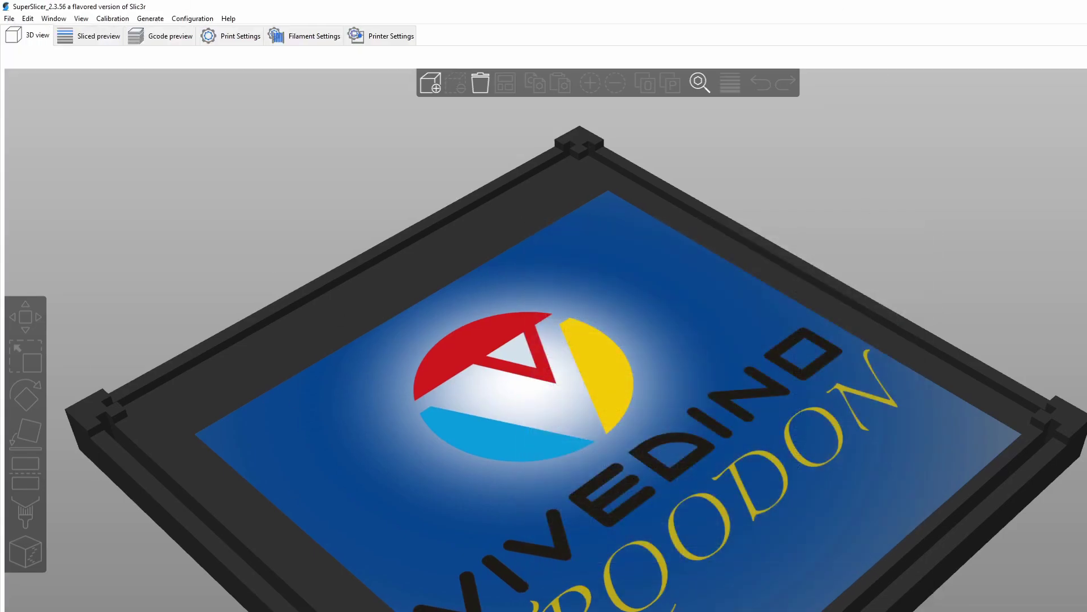